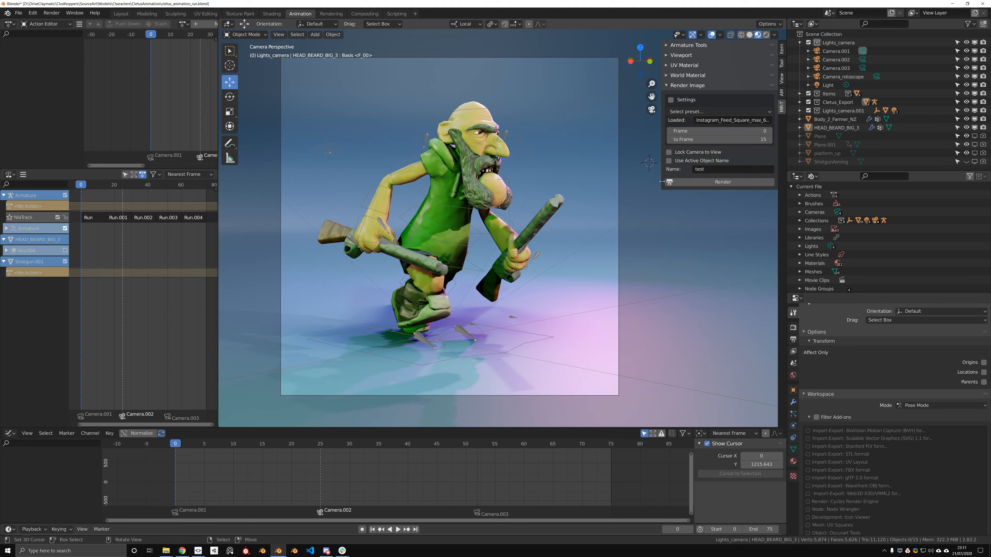
# Show the Render Image settings and widen the sidebar enough to read its fields
pyautogui.click(672, 101)
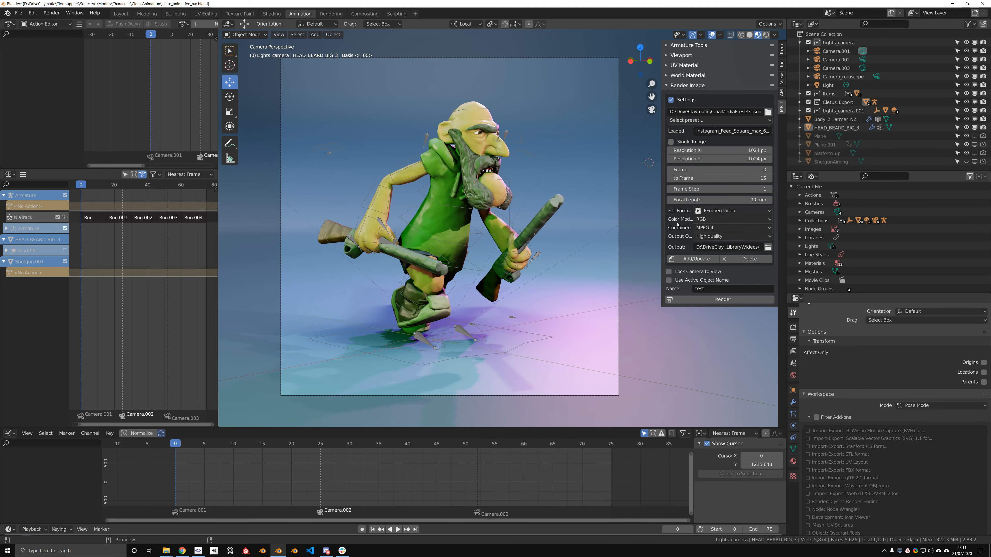
pyautogui.moveTo(656, 225); pyautogui.dragTo(627, 225)
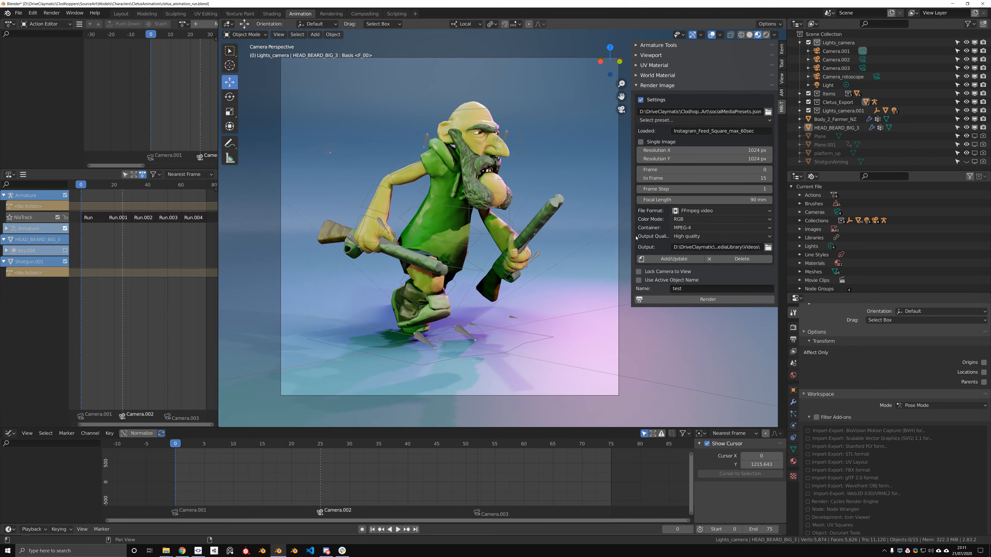
pyautogui.moveTo(631, 239); pyautogui.dragTo(640, 238)
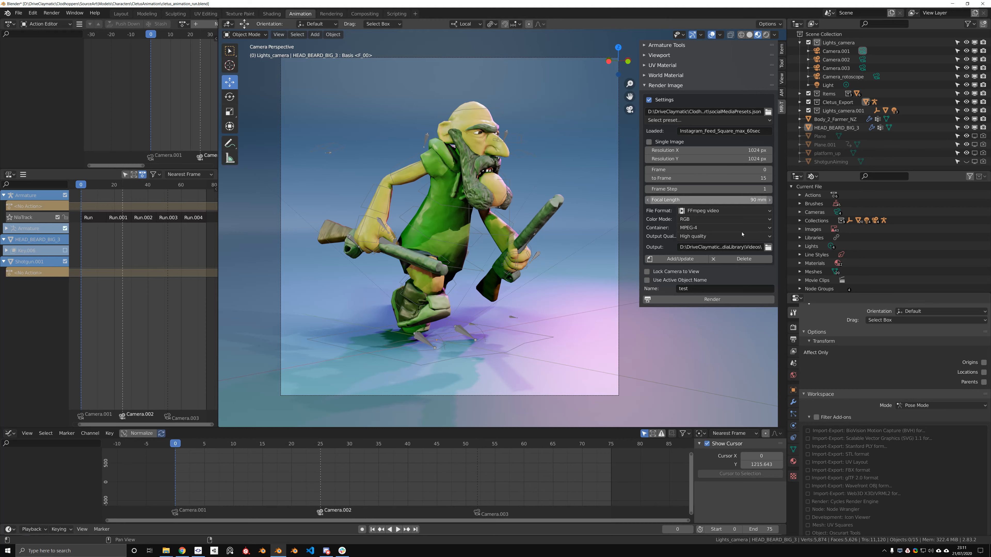
# Open the scene's render properties and switch Ambient Occlusion and Bloom on and off, ending with only Ambient Occlusion enabled
pyautogui.click(794, 328)
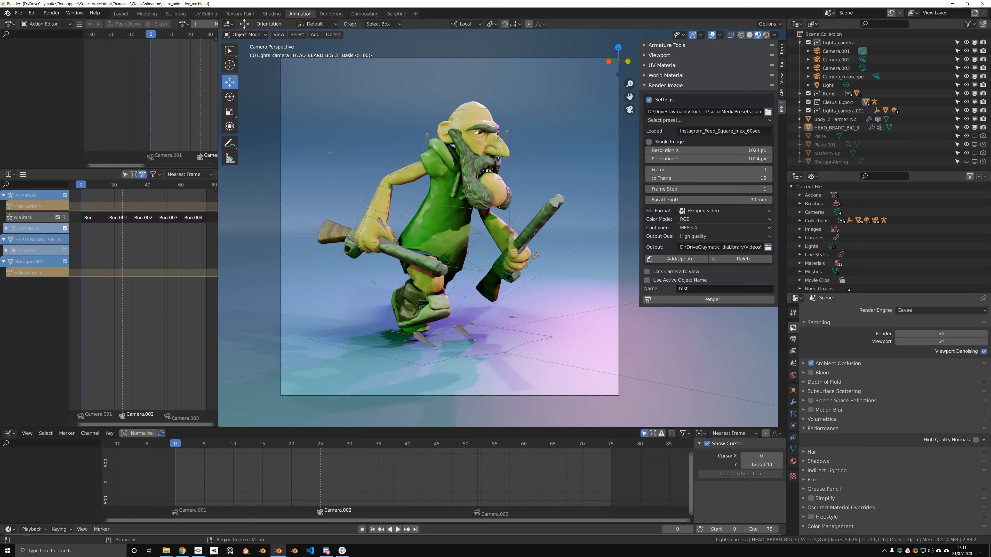
pyautogui.click(811, 363)
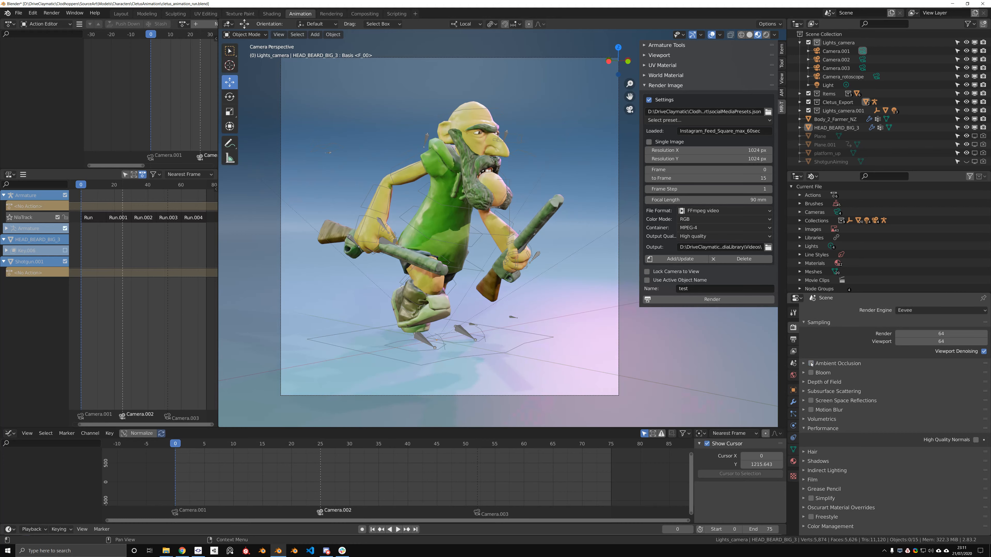
pyautogui.click(811, 363)
pyautogui.click(811, 363)
pyautogui.click(812, 373)
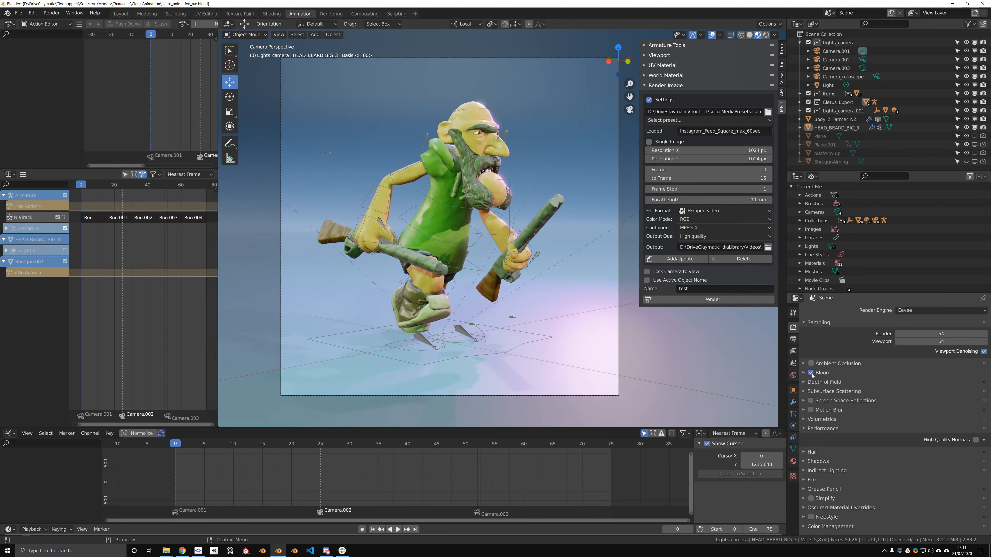
pyautogui.click(812, 373)
pyautogui.click(811, 373)
pyautogui.click(811, 374)
pyautogui.click(811, 364)
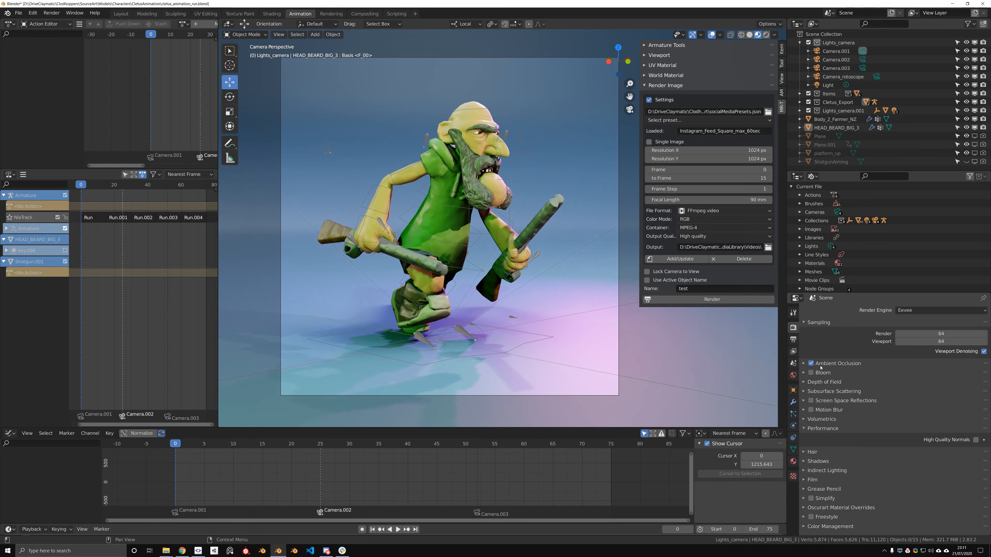
pyautogui.click(804, 429)
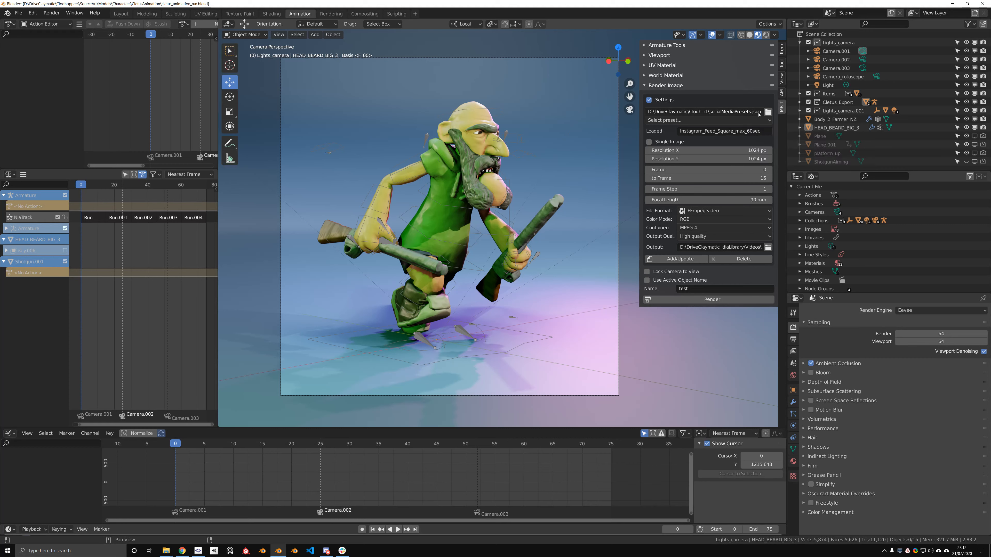
# Load the Instagram_Stories_max_15sec preset in the Render Image settings
pyautogui.click(660, 121)
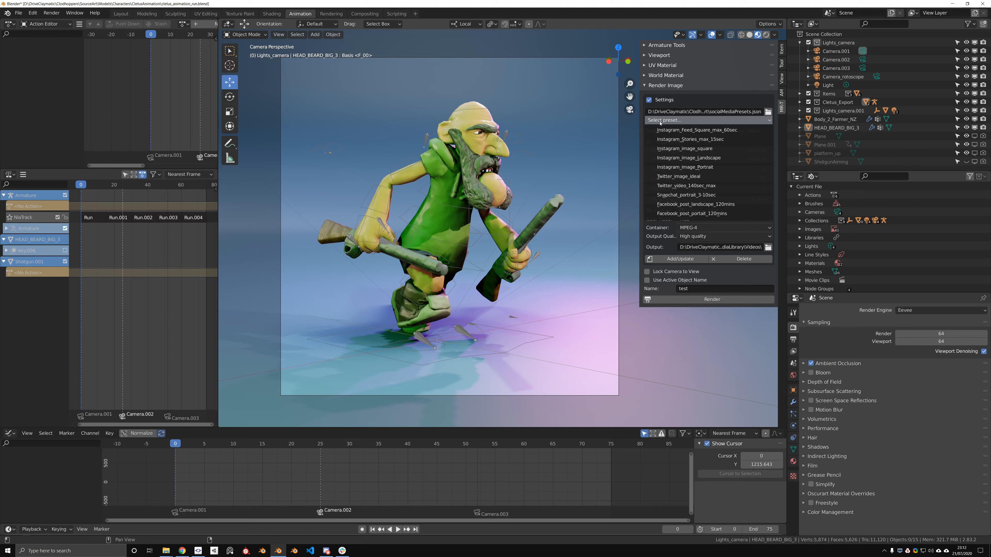
pyautogui.click(672, 131)
pyautogui.click(672, 124)
pyautogui.click(687, 139)
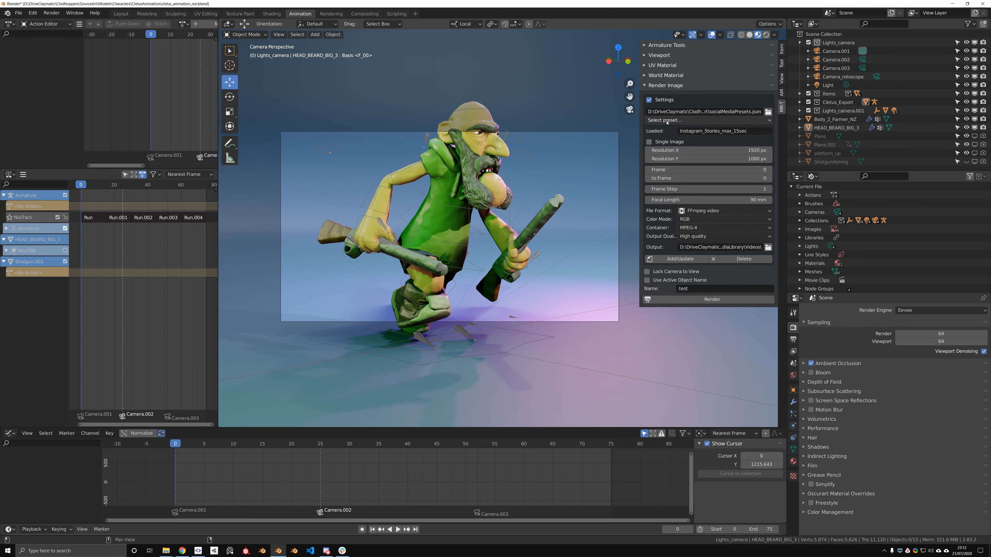
pyautogui.click(687, 121)
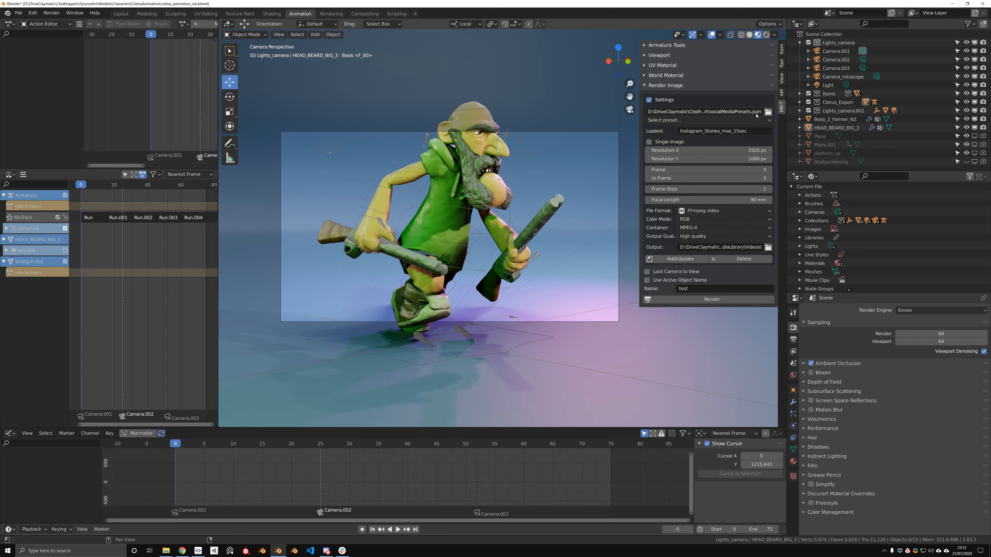
# Load the Twitter_image_ideal preset, return to Instagram_Stories_max_15sec, and look through the remaining presets
pyautogui.click(677, 121)
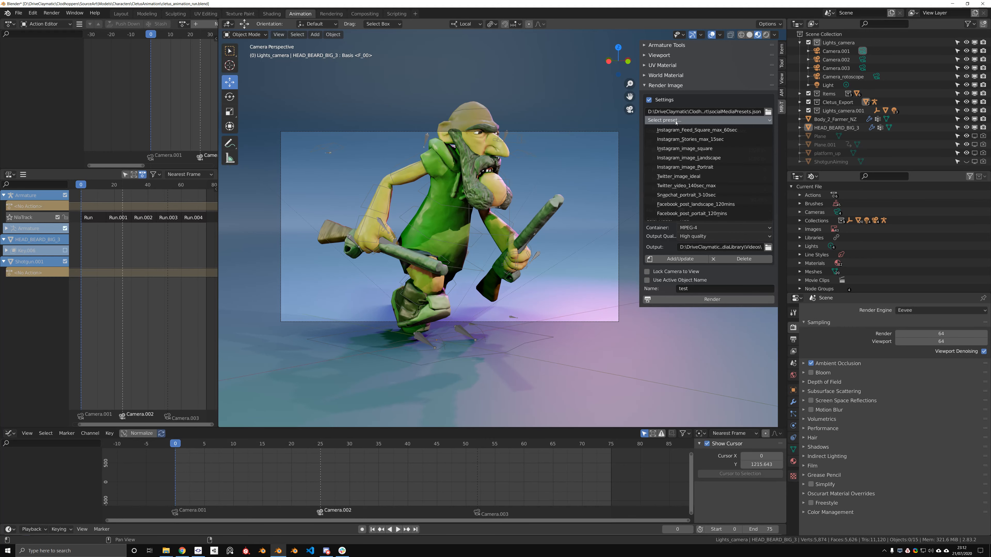
pyautogui.click(679, 176)
pyautogui.click(671, 120)
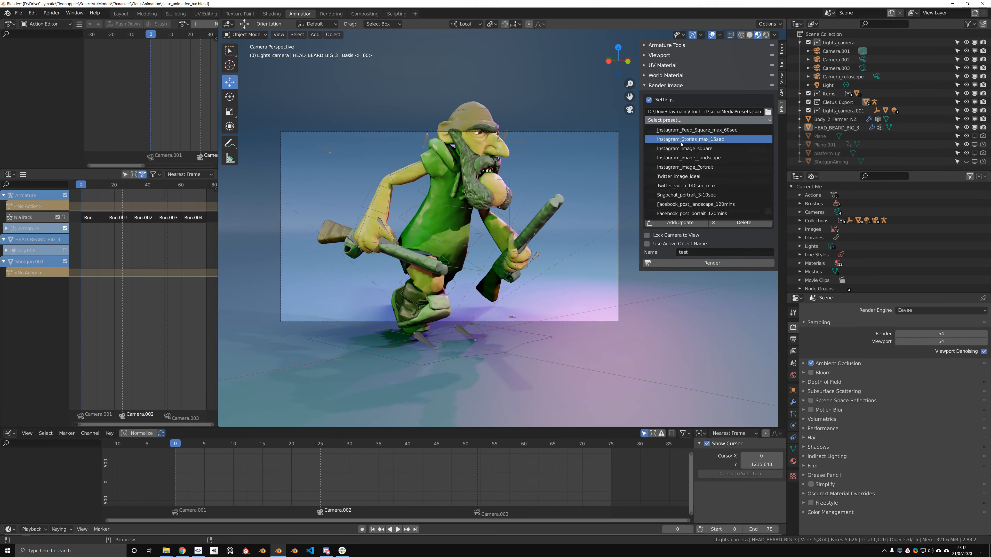
pyautogui.click(681, 141)
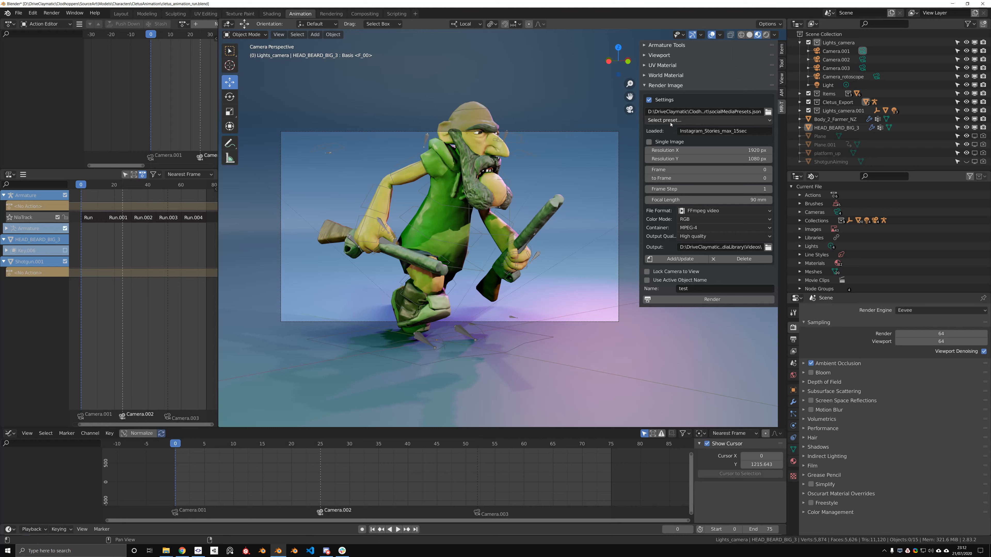
pyautogui.click(657, 121)
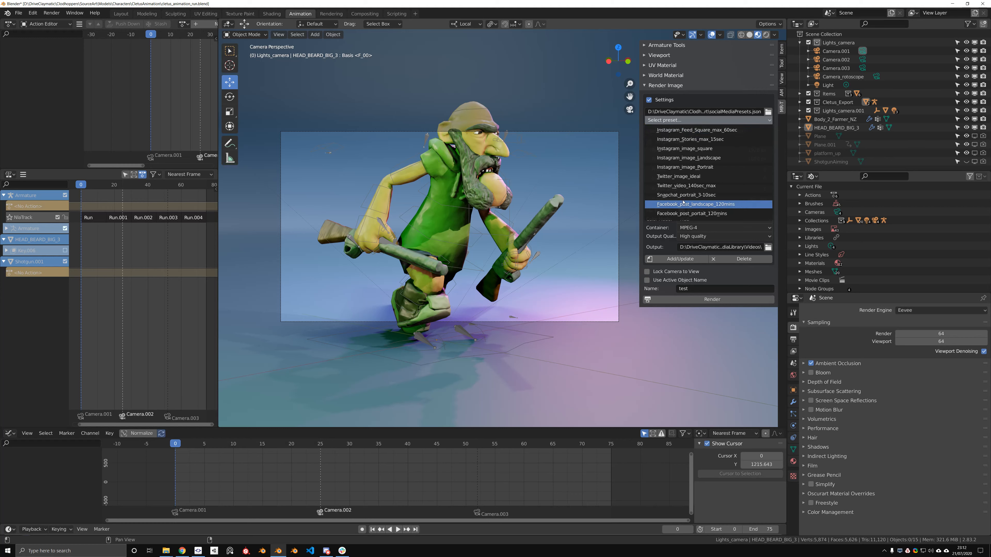
pyautogui.click(672, 120)
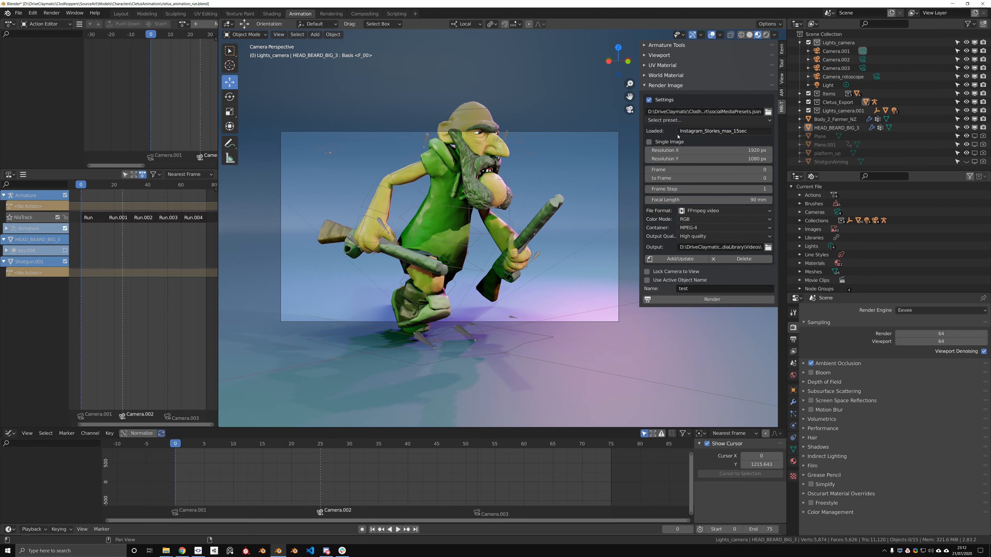
# Load the Instagram_Feed_Square_max_60sec render preset
pyautogui.click(671, 120)
pyautogui.click(691, 130)
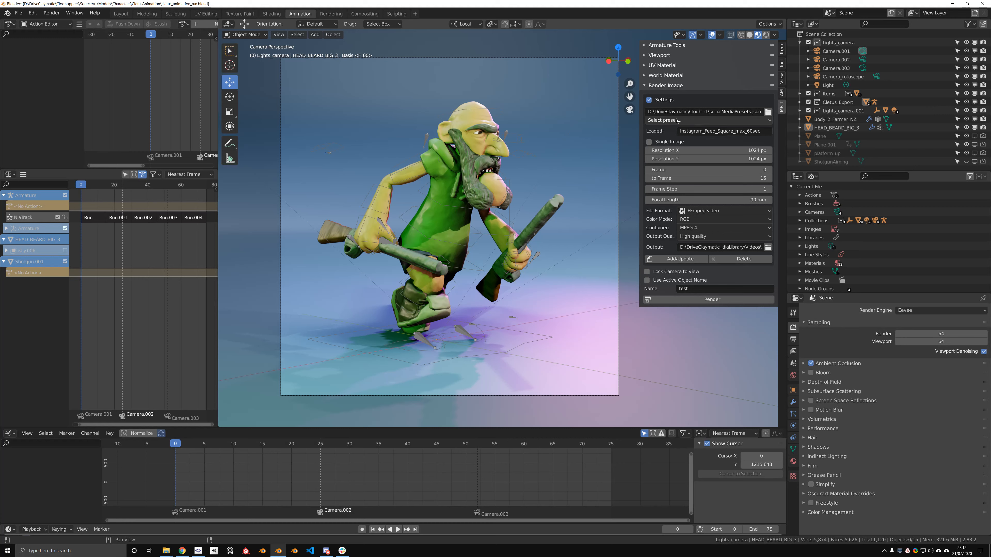
pyautogui.click(771, 121)
pyautogui.click(707, 123)
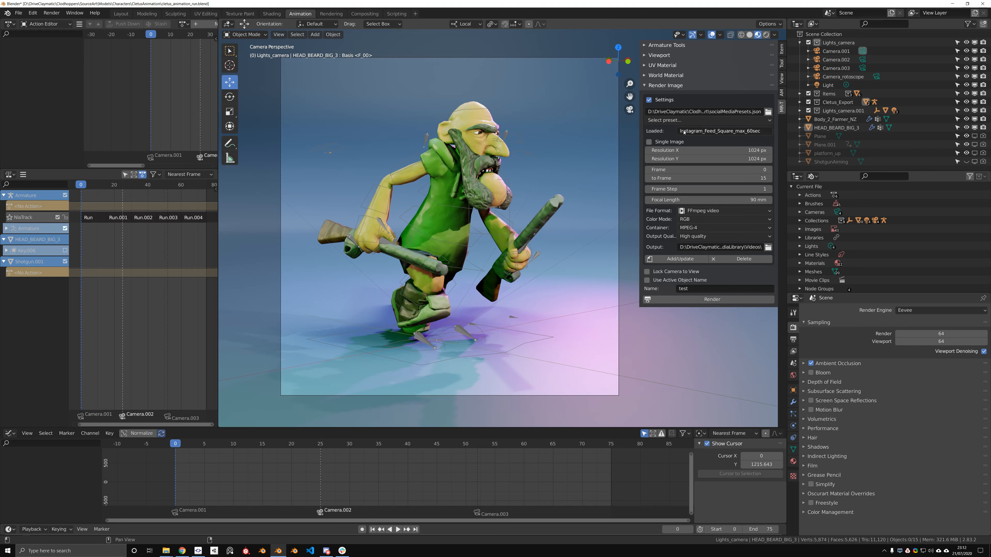
# Switch Single Image rendering on and back off, and view the available output file formats
pyautogui.click(649, 142)
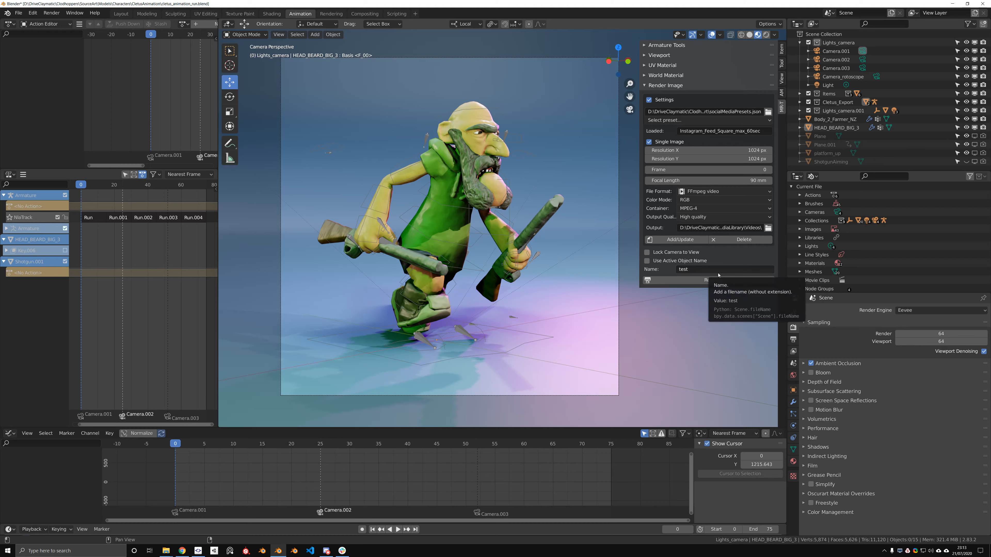
pyautogui.click(649, 142)
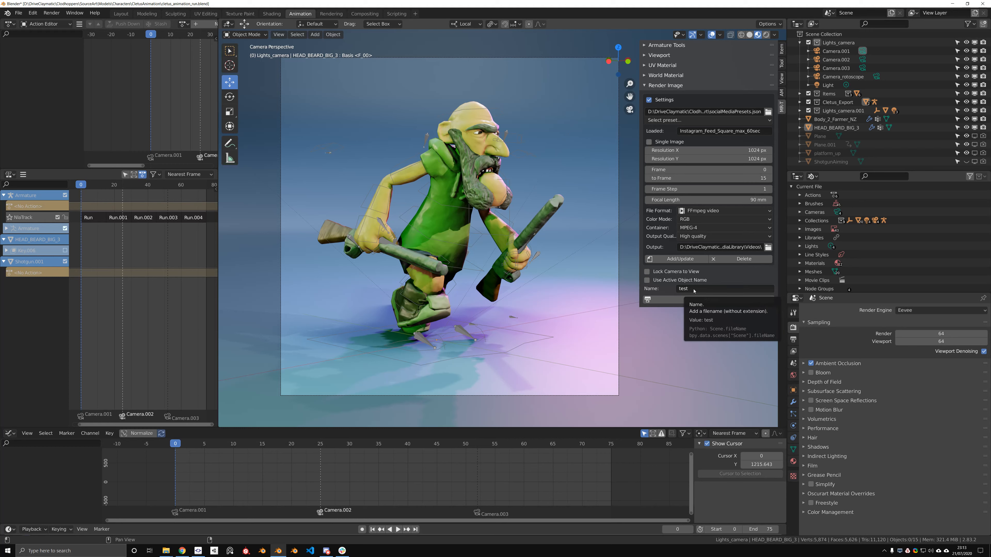
pyautogui.click(705, 211)
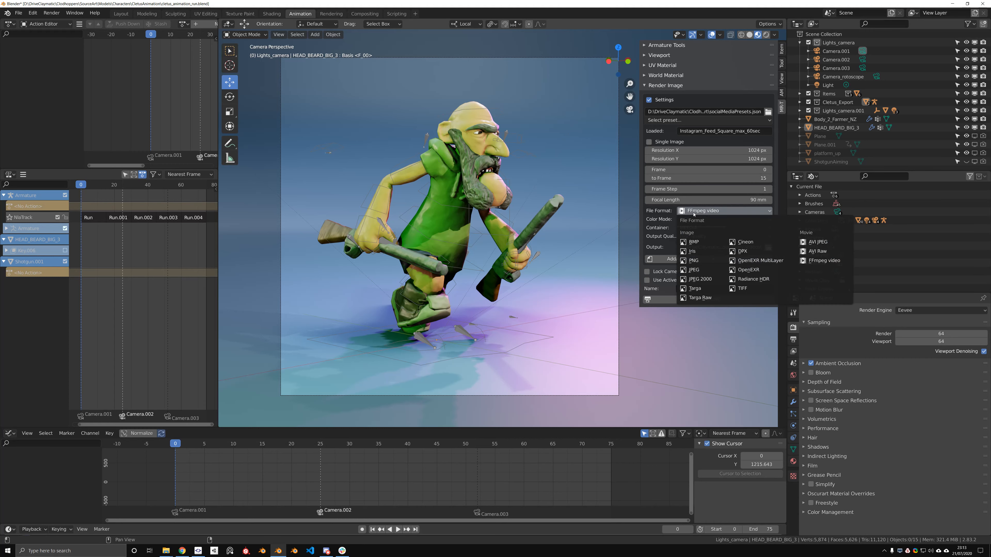
pyautogui.click(695, 213)
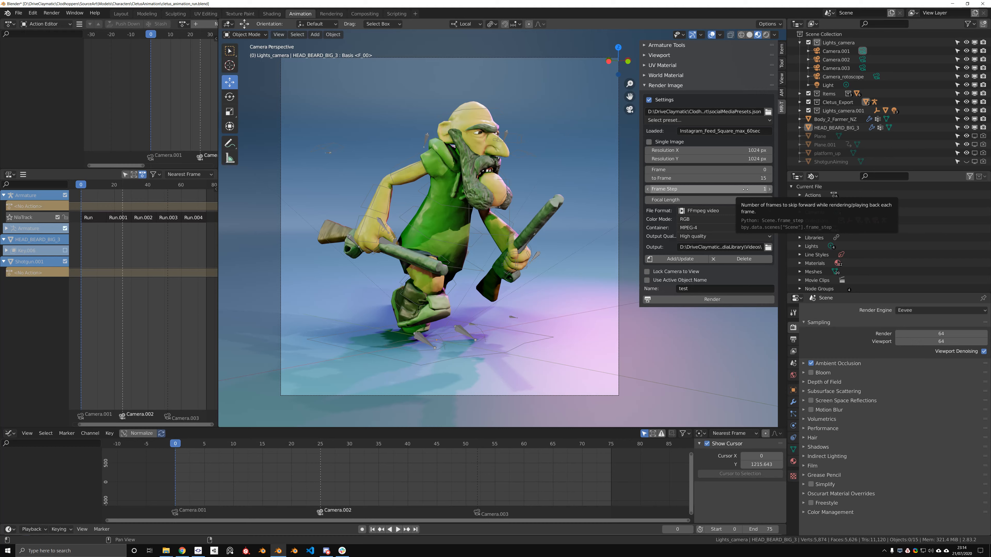
# Raise the Frame Step to 2 and return it to 1
pyautogui.click(763, 190)
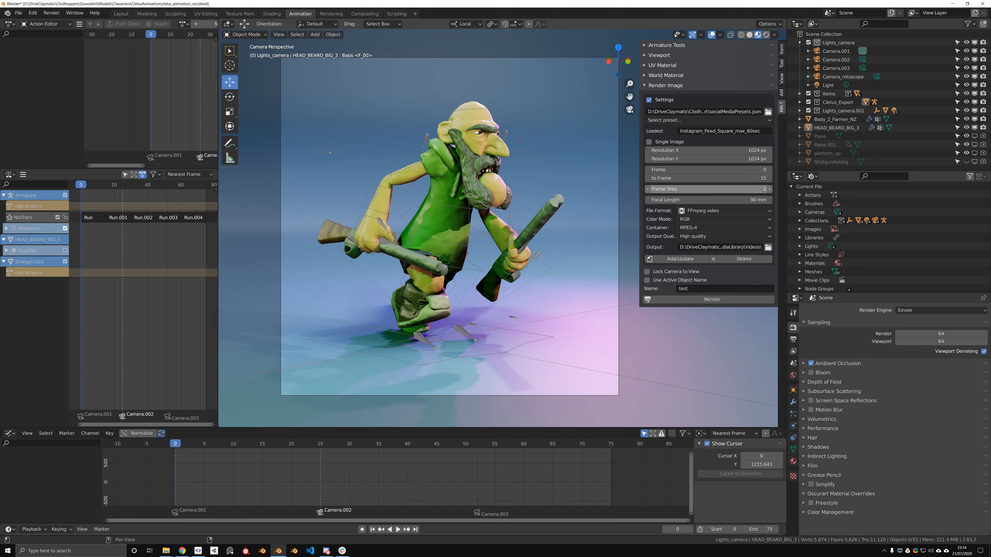
pyautogui.click(648, 189)
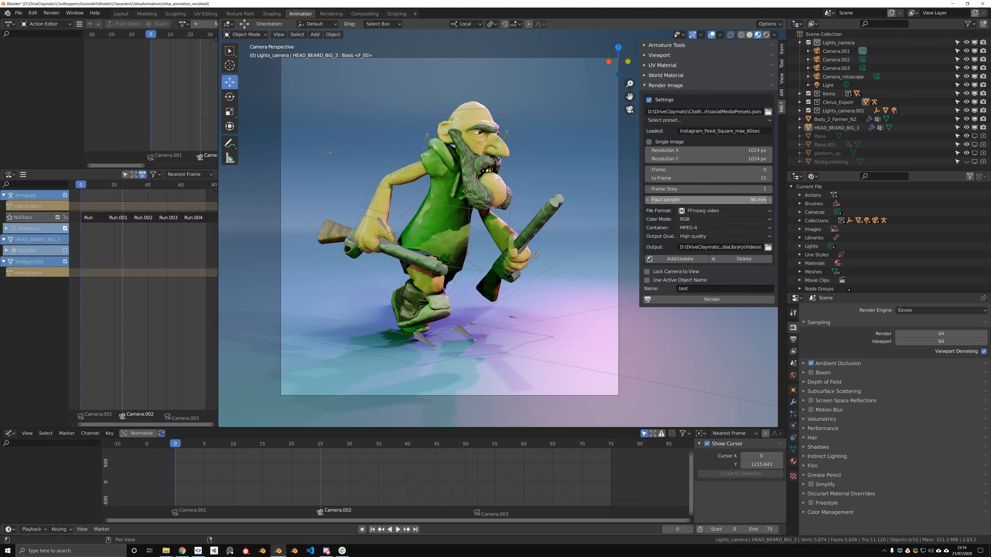
# Change the camera's focal length in the Render Image settings to 63 mm and on to 103 mm
pyautogui.moveTo(698, 200); pyautogui.dragTo(726, 199)
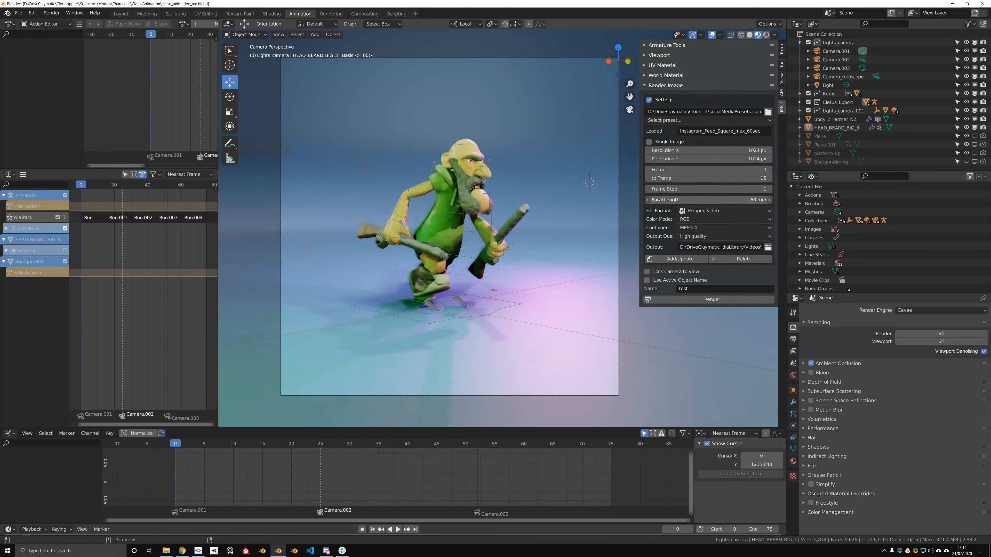
pyautogui.moveTo(708, 200)
pyautogui.mouseDown()
pyautogui.moveTo(753, 199)
pyautogui.moveTo(693, 200)
pyautogui.moveTo(723, 200)
pyautogui.mouseUp()
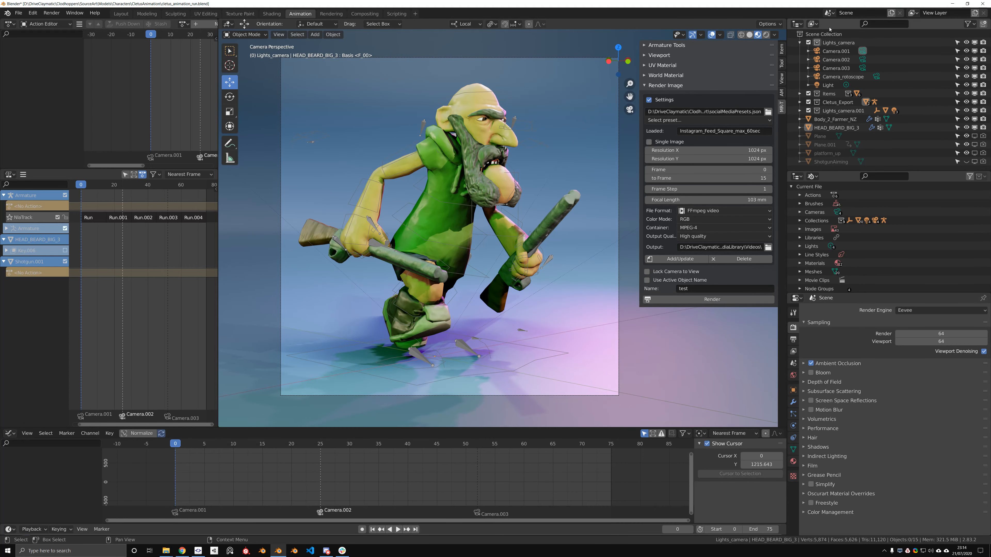
# Select Camera.001, show its lens properties, and set the focal length to 119 mm in the Render Image settings
pyautogui.click(835, 51)
pyautogui.click(795, 426)
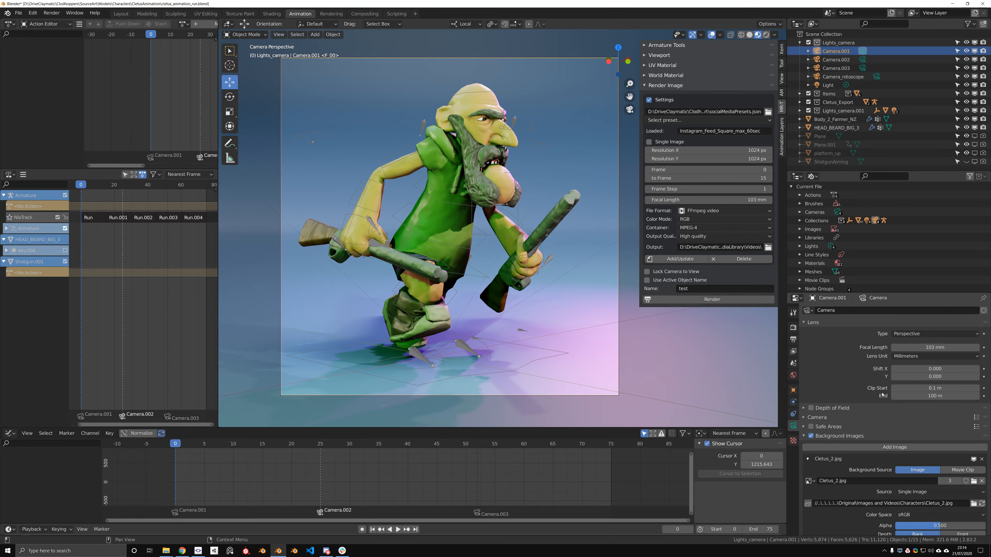
pyautogui.moveTo(922, 348)
pyautogui.mouseDown()
pyautogui.moveTo(874, 347)
pyautogui.moveTo(921, 347)
pyautogui.mouseUp()
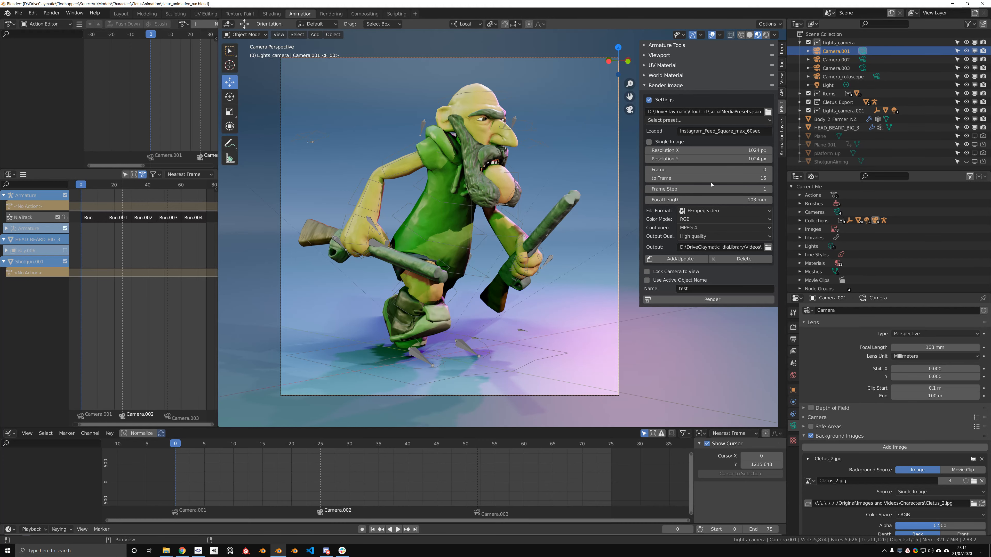
pyautogui.moveTo(724, 199); pyautogui.dragTo(738, 199)
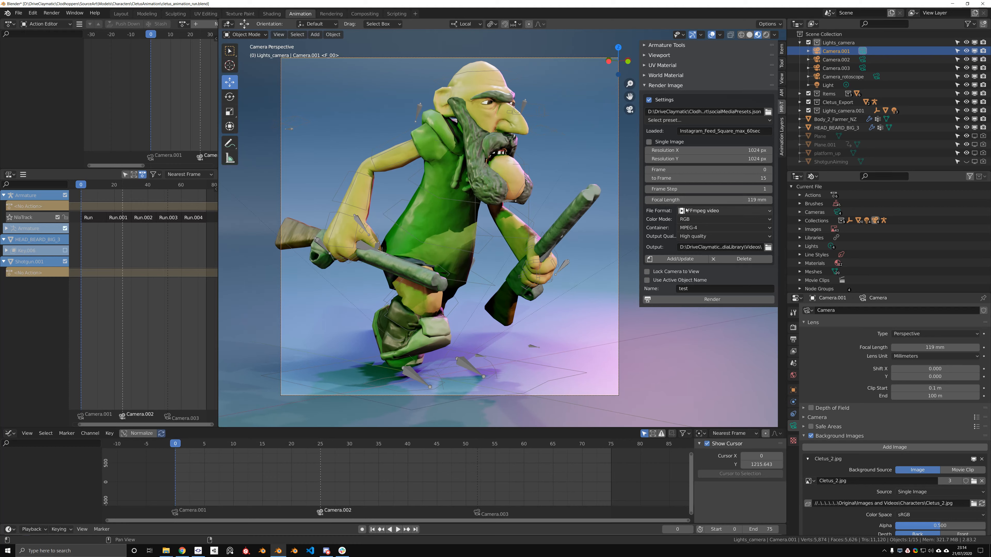
# Set the output file format to AVI JPEG and switch it to AVI Raw
pyautogui.click(735, 210)
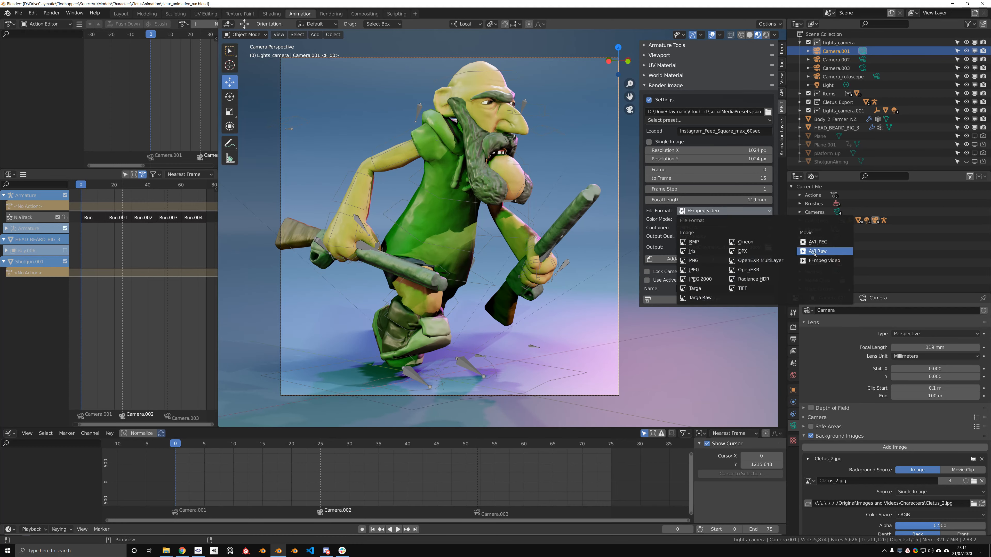
pyautogui.click(818, 242)
pyautogui.click(718, 214)
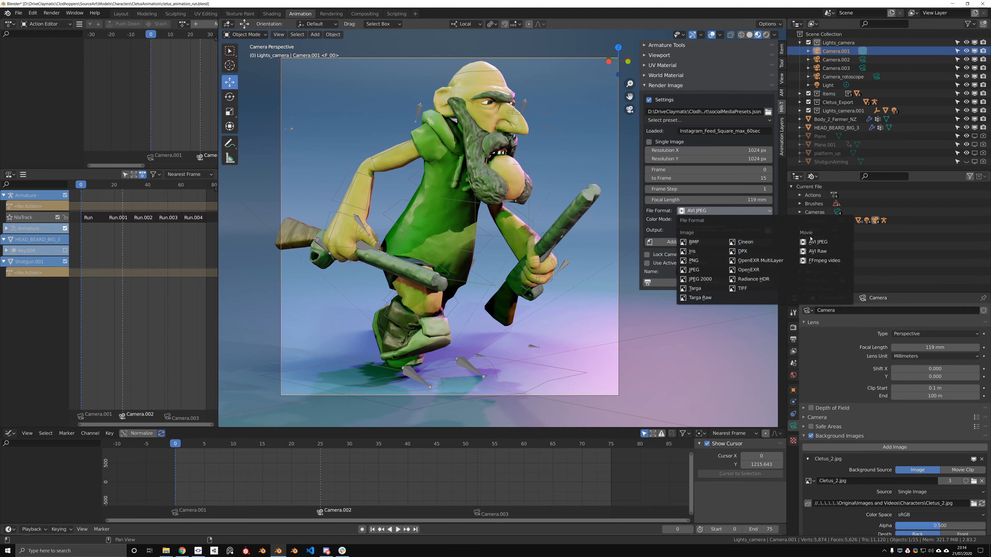
pyautogui.click(819, 244)
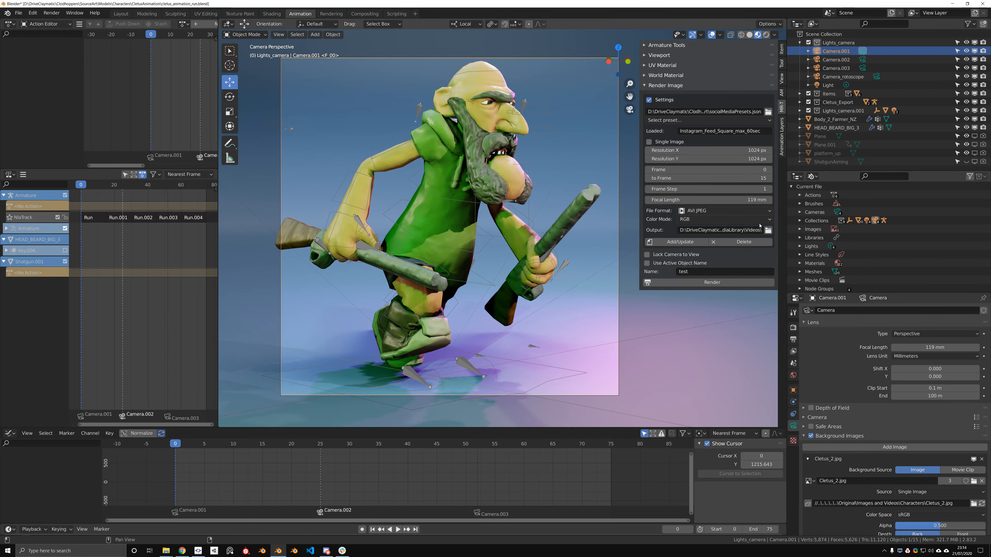
pyautogui.click(741, 211)
pyautogui.click(811, 251)
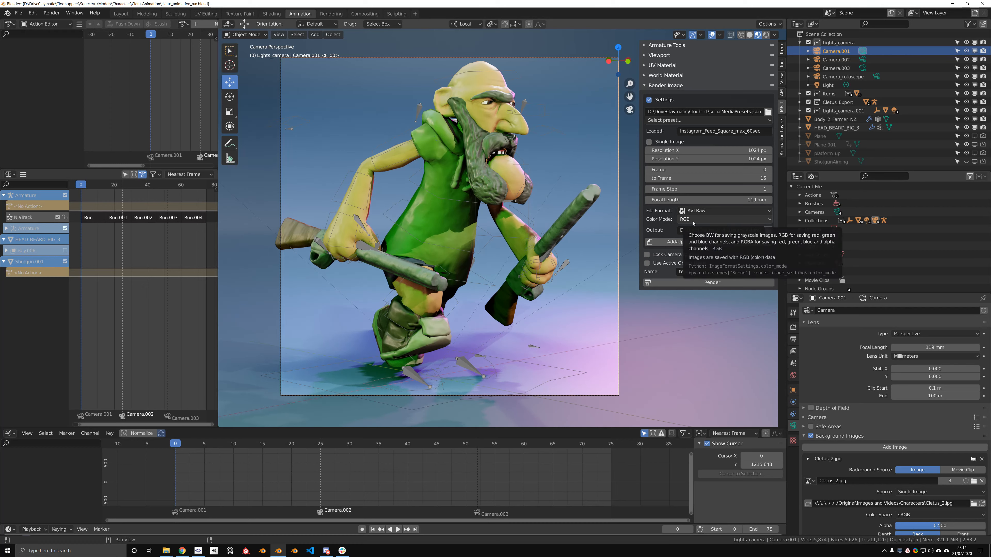
# Set the output file format to FFmpeg video, change its container to Quicktime and on to MPEG-4, and view the output quality options
pyautogui.click(720, 215)
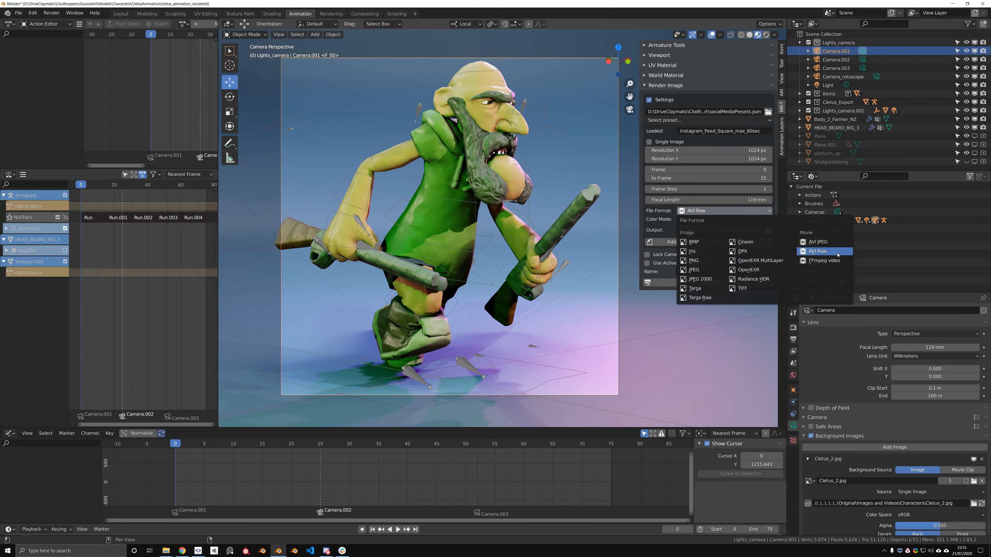
pyautogui.click(818, 261)
pyautogui.click(718, 228)
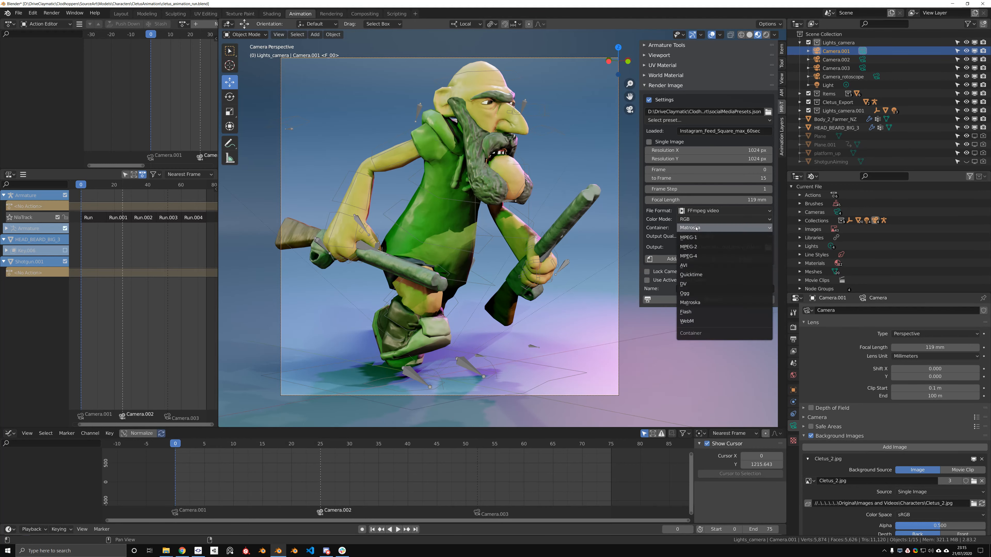
pyautogui.click(693, 275)
pyautogui.click(694, 227)
pyautogui.click(694, 256)
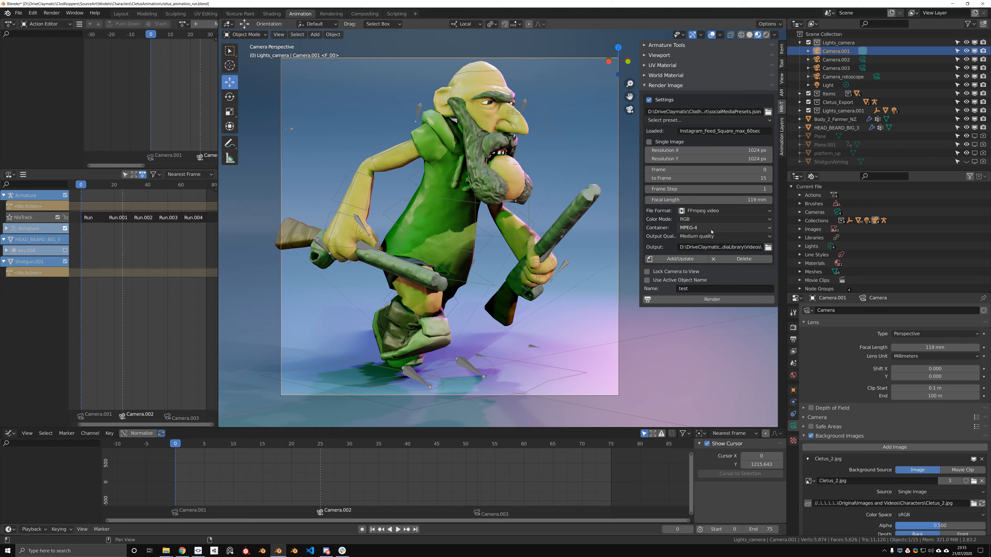
pyautogui.click(705, 237)
pyautogui.moveTo(640, 249)
pyautogui.mouseDown()
pyautogui.moveTo(622, 250)
pyautogui.moveTo(686, 254)
pyautogui.moveTo(642, 255)
pyautogui.mouseUp()
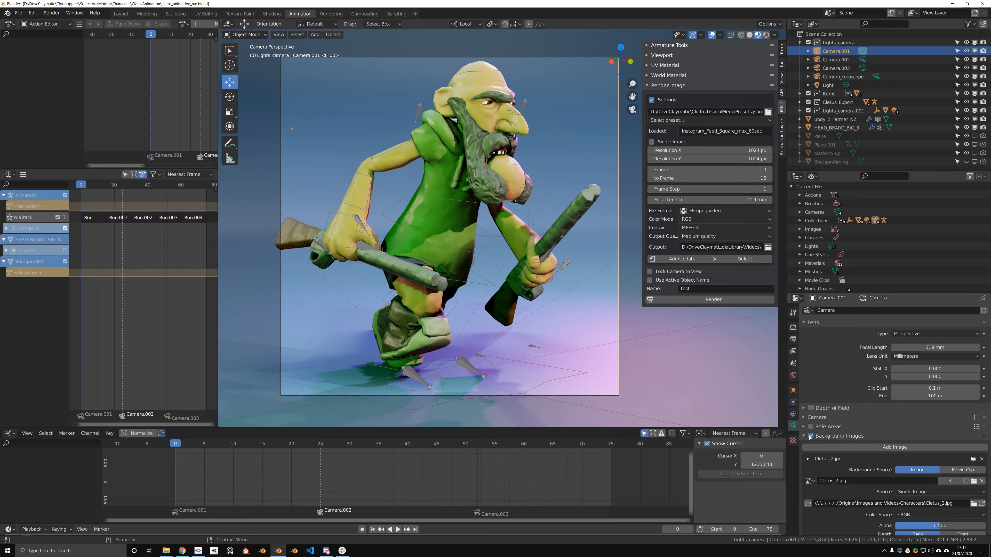
# Look through the scene's custom properties for the values the add-on stores, such as preset name and paths
pyautogui.click(794, 363)
pyautogui.scroll(-8, 838, 462)
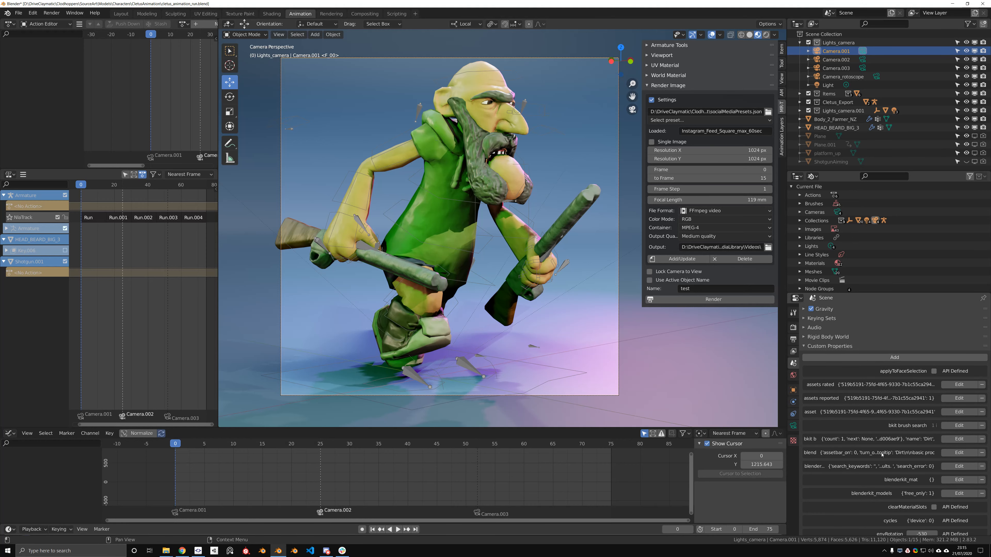
pyautogui.scroll(-3, 867, 378)
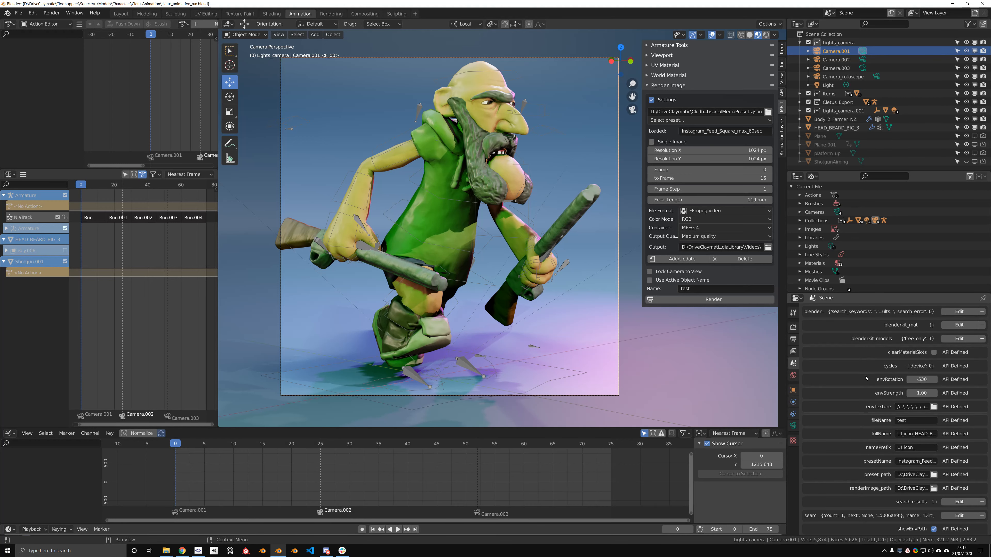
pyautogui.scroll(12, 859, 492)
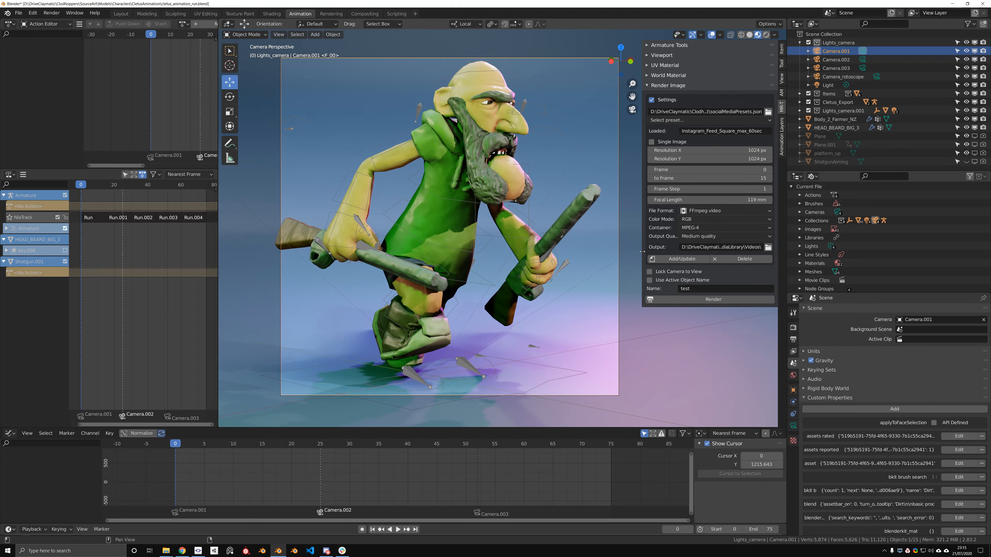
pyautogui.moveTo(643, 252); pyautogui.dragTo(637, 257)
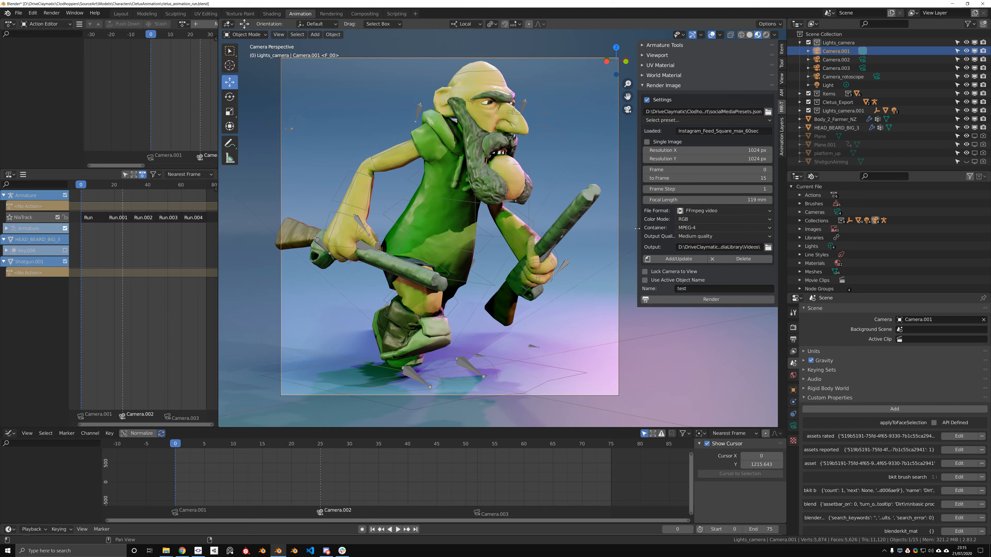
pyautogui.moveTo(637, 229)
pyautogui.mouseDown()
pyautogui.moveTo(655, 232)
pyautogui.moveTo(635, 236)
pyautogui.moveTo(642, 243)
pyautogui.mouseUp()
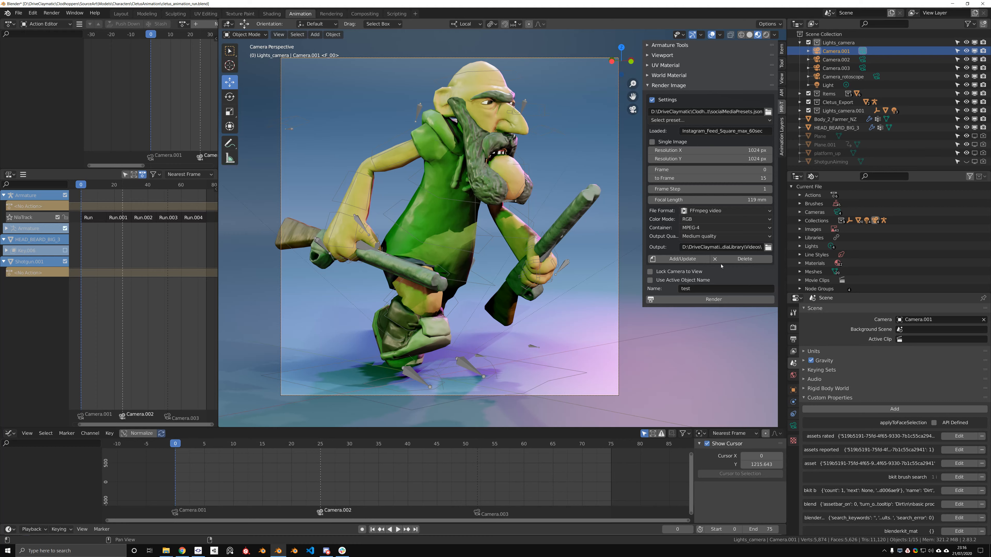
# Leave the loaded preset's name as it is and reload the Instagram_Feed_Square_max_60sec preset
pyautogui.click(719, 132)
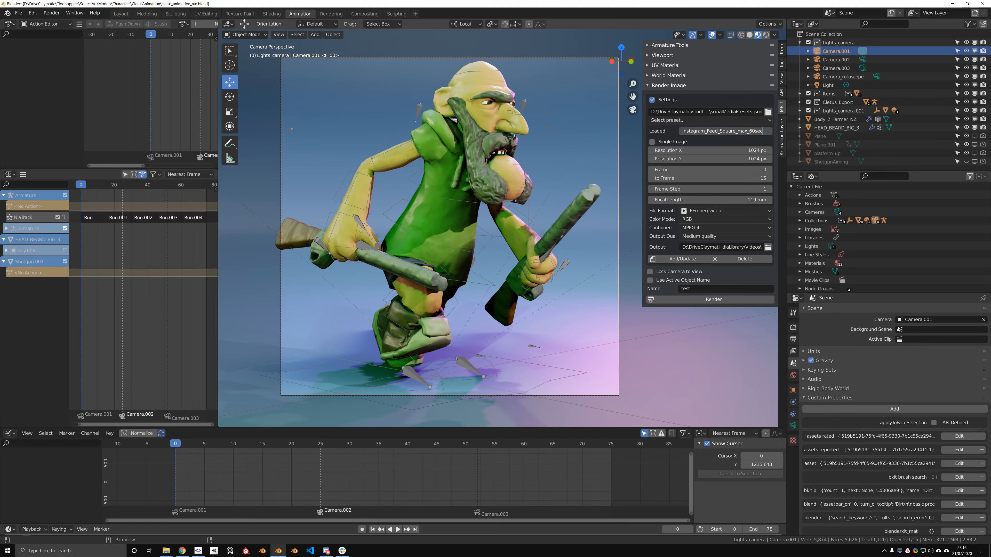
pyautogui.click(681, 132)
pyautogui.doubleClick(695, 132)
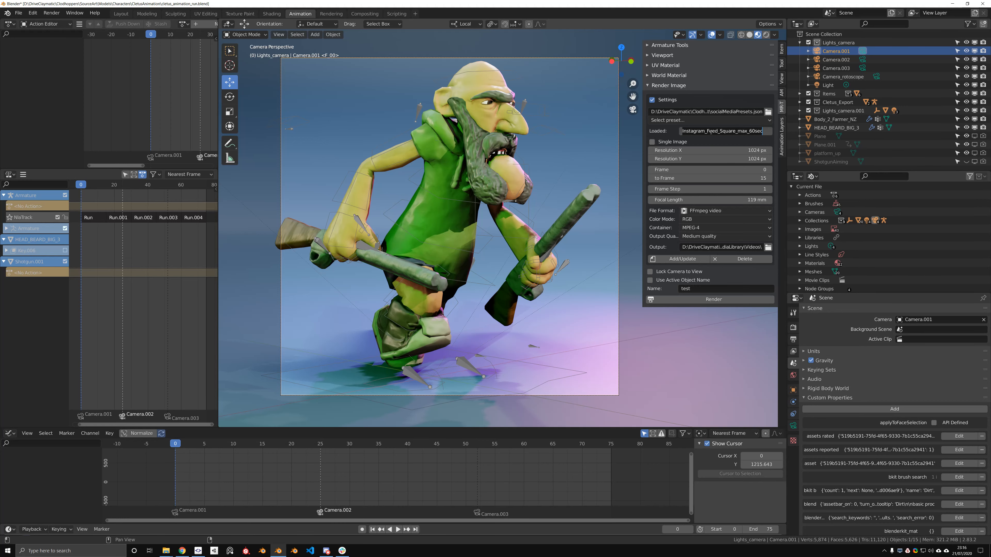
pyautogui.click(705, 122)
pyautogui.click(704, 121)
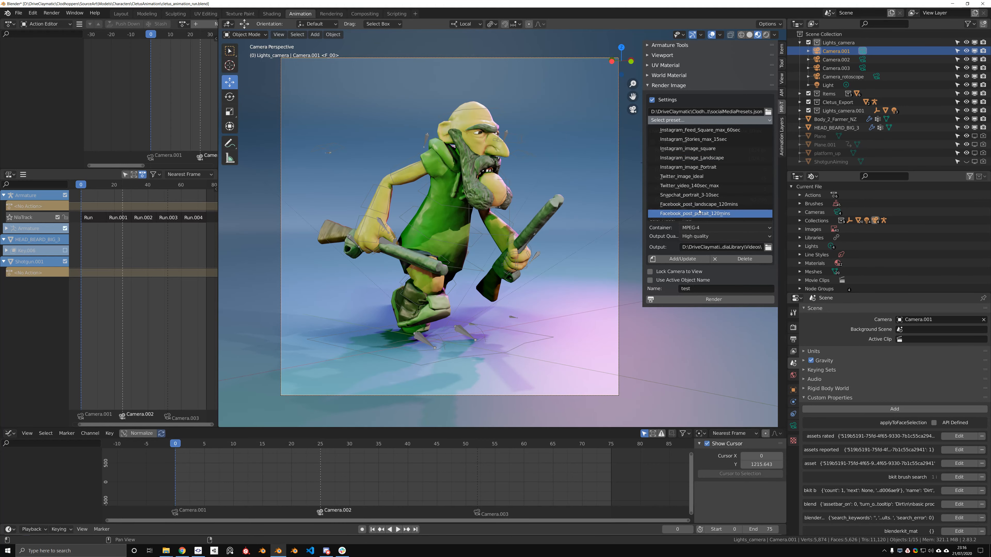
pyautogui.click(704, 130)
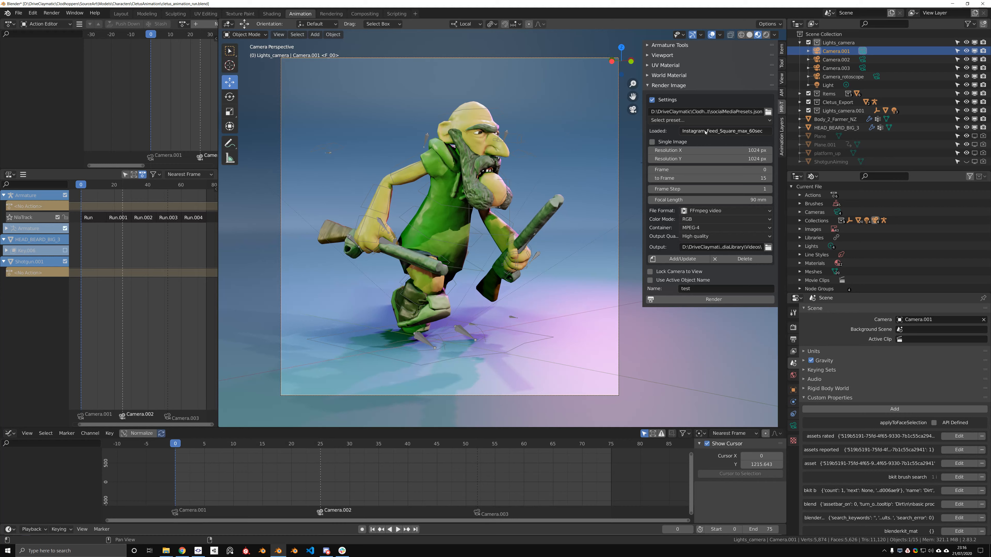
# Switch between the Instagram_Stories_max_15sec and Twitter_image_ideal presets, ending on Instagram_Stories_max_15sec
pyautogui.click(687, 120)
pyautogui.click(693, 139)
pyautogui.click(693, 121)
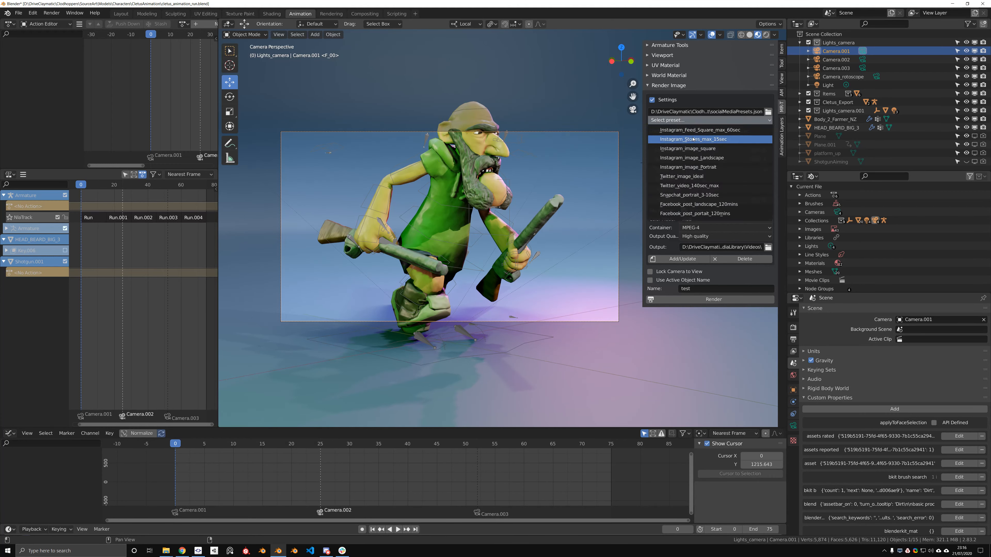
pyautogui.click(687, 177)
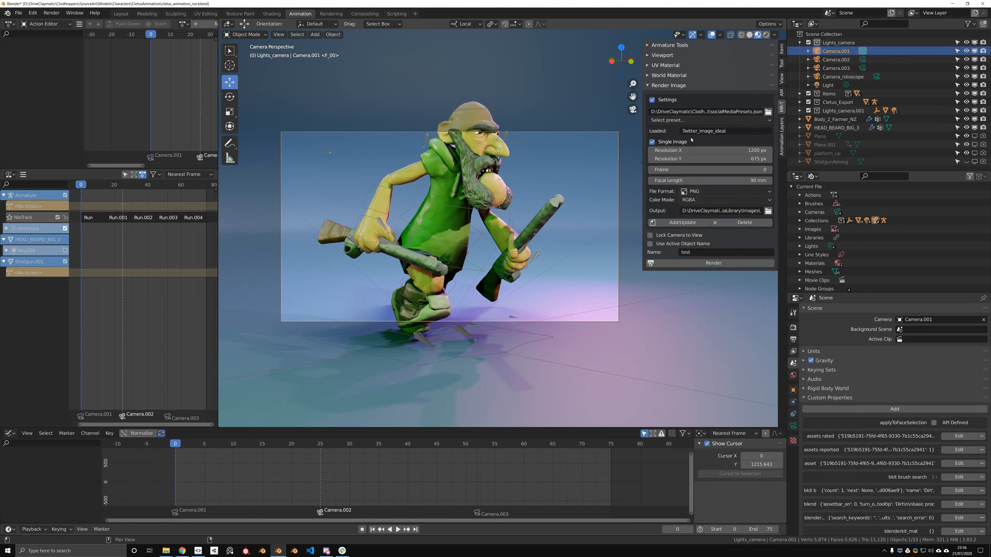
pyautogui.click(683, 121)
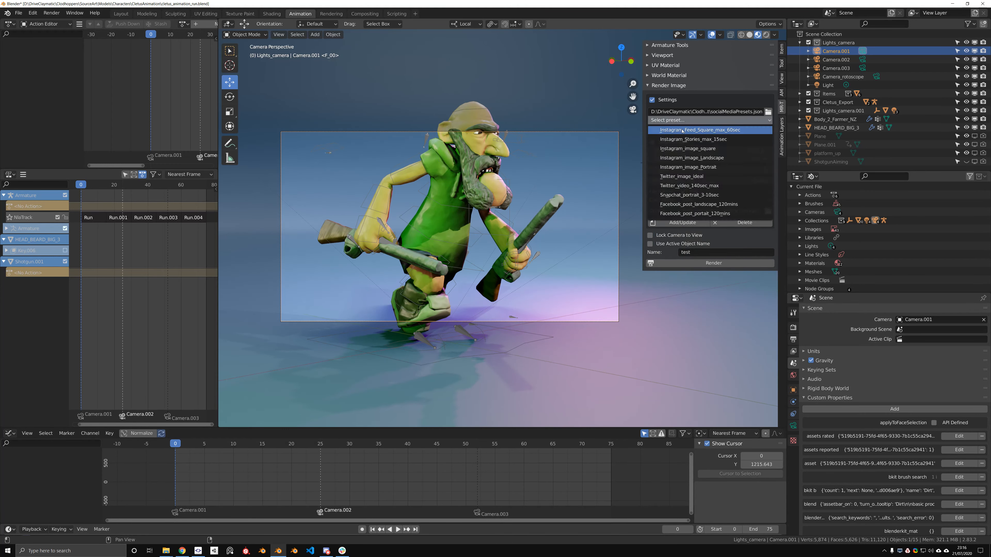
pyautogui.click(687, 177)
pyautogui.click(683, 121)
pyautogui.click(693, 139)
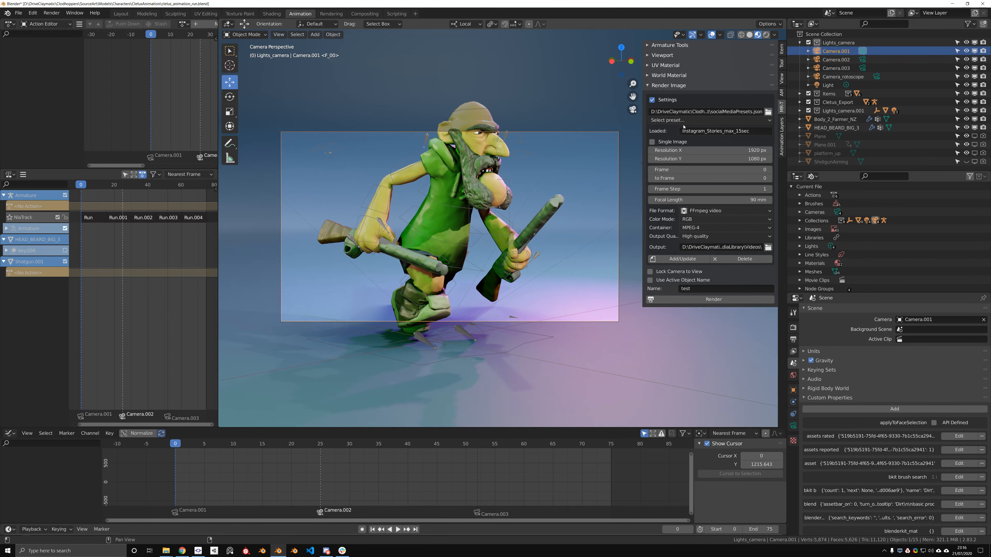
# Name the preset TEST and set its resolution to 1179 × 3823 px and its focal length to 3 mm
pyautogui.click(759, 131)
pyautogui.hotkey('ctrl', 'a')
pyautogui.write('TEST')
pyautogui.press('Return')
pyautogui.moveTo(722, 150); pyautogui.dragTo(976, 159)
pyautogui.moveTo(722, 200); pyautogui.dragTo(686, 200)
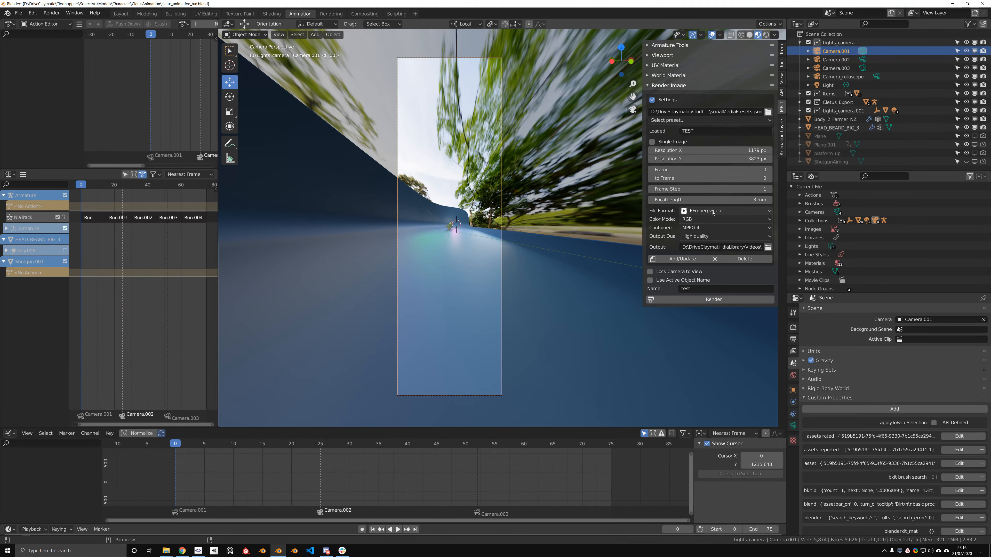
# Set the file format to BMP and save the current settings as the TEST preset
pyautogui.click(713, 213)
pyautogui.click(689, 238)
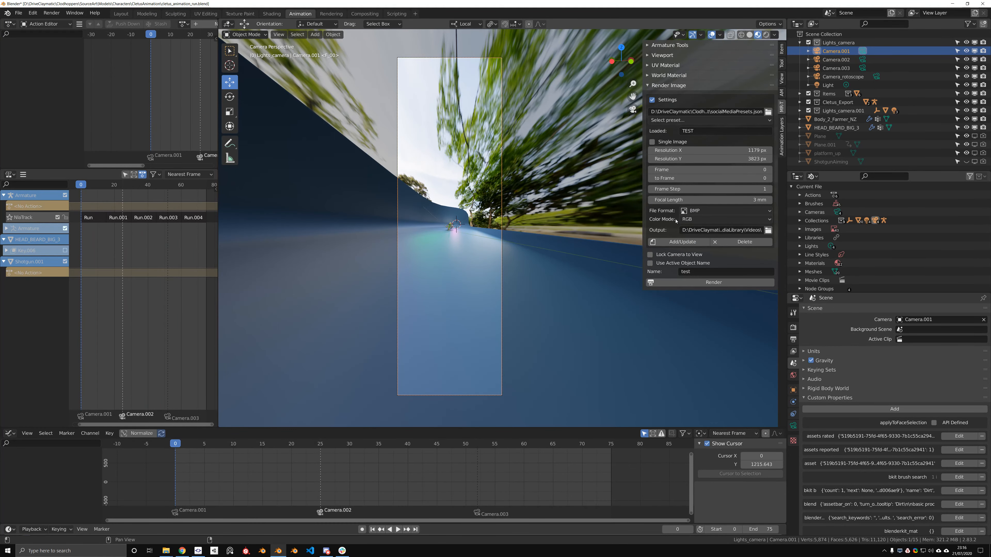
pyautogui.click(679, 244)
# Load the new TEST preset, switch to Twitter_image_ideal, and load TEST again
pyautogui.click(679, 120)
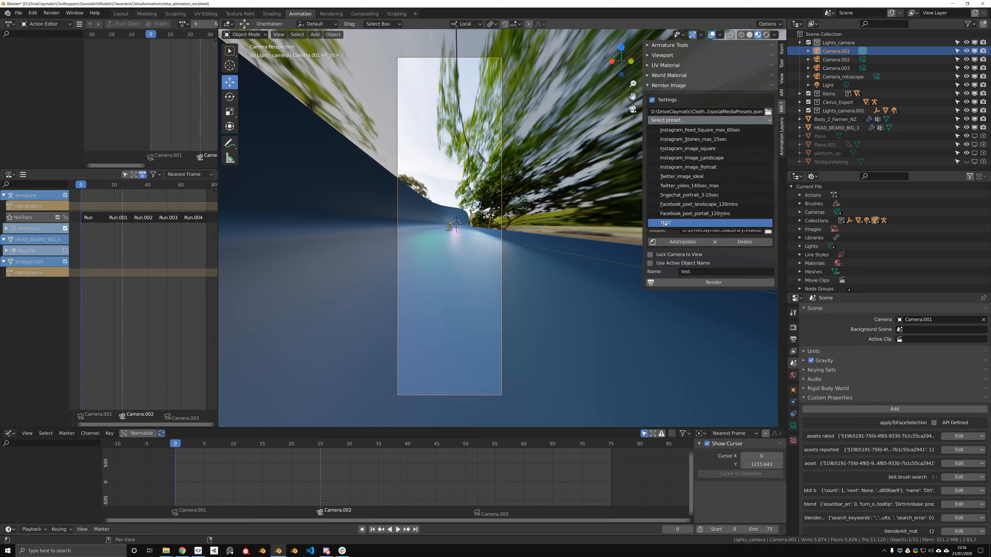
pyautogui.click(665, 222)
pyautogui.click(687, 119)
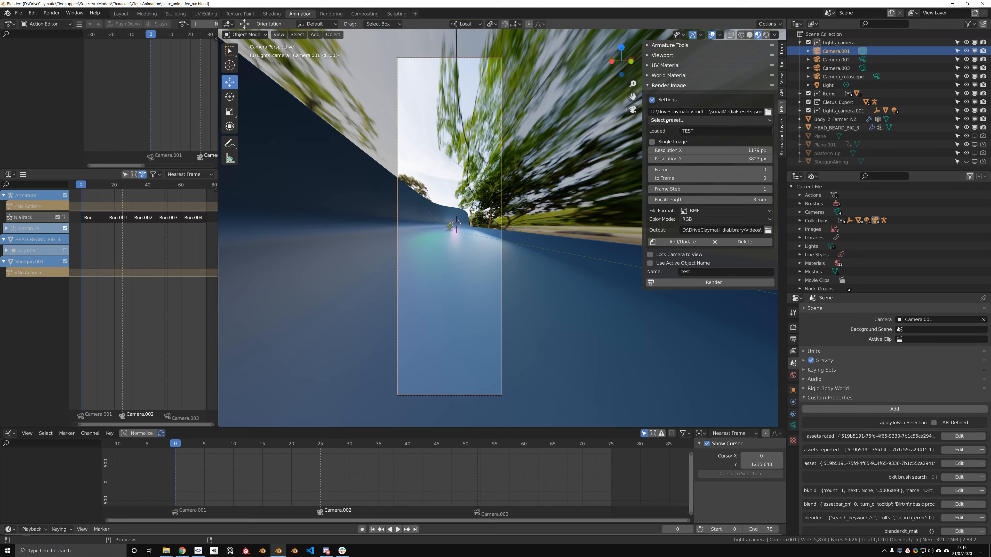
pyautogui.click(668, 120)
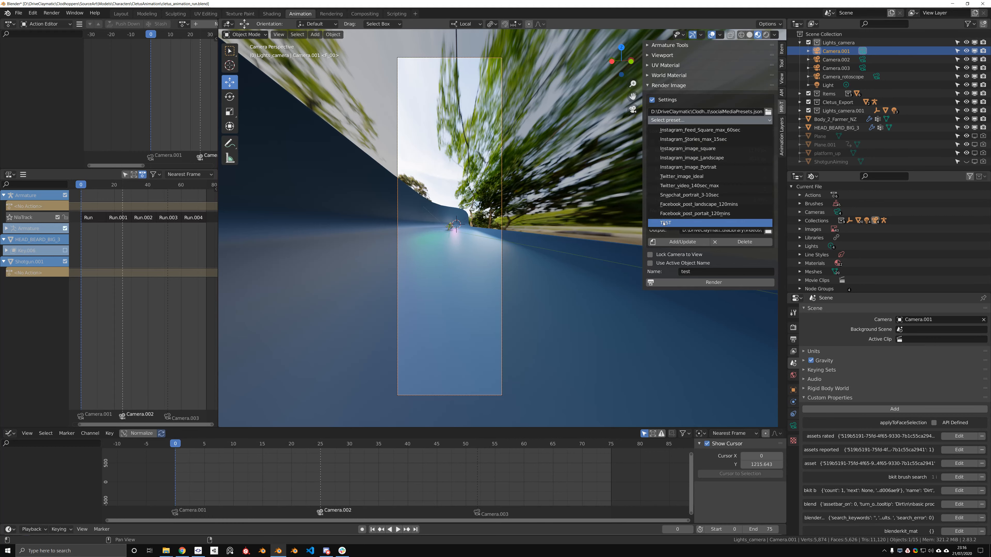
pyautogui.click(695, 177)
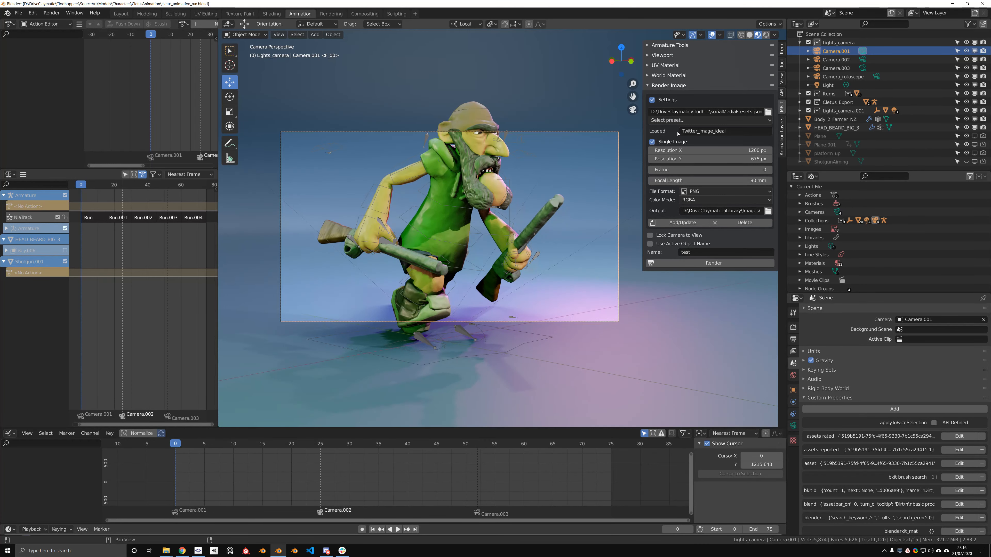
pyautogui.click(694, 121)
pyautogui.click(663, 223)
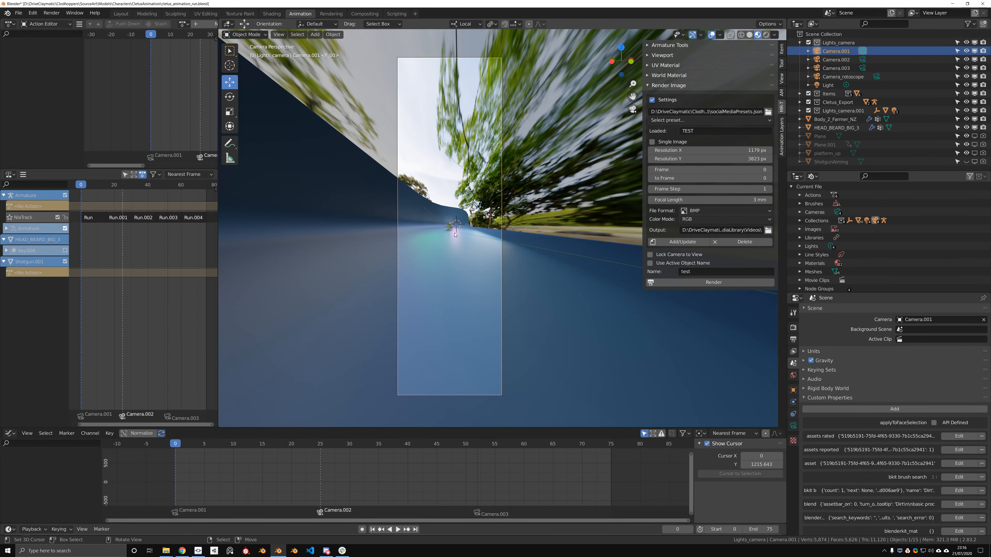
# Delete the TEST preset and load the Instagram_Stories_max_15sec preset
pyautogui.click(745, 242)
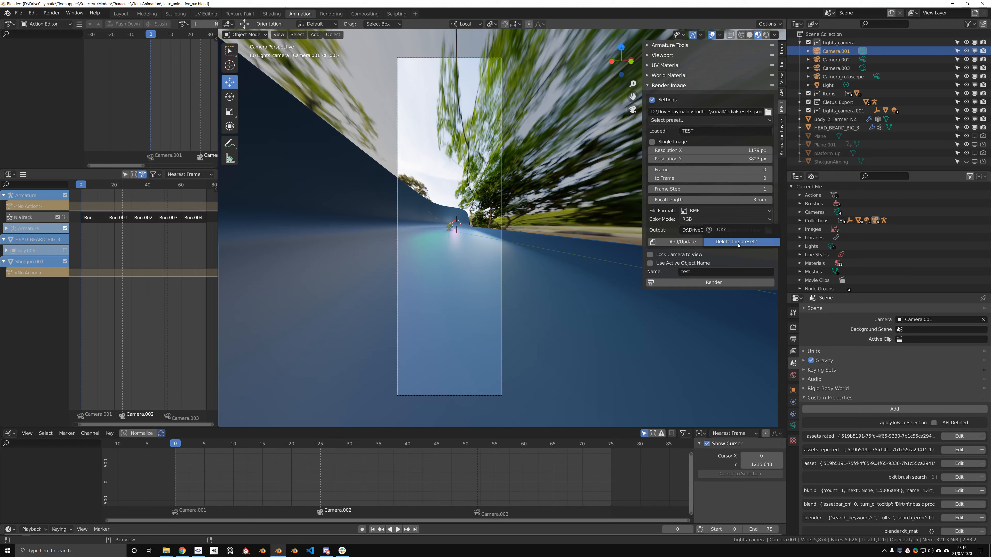
pyautogui.click(757, 245)
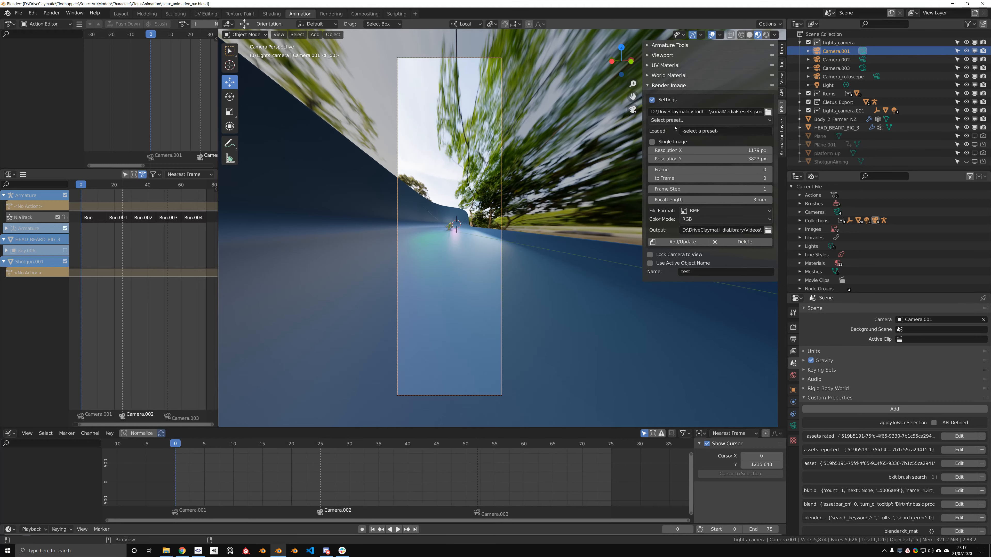
pyautogui.click(690, 120)
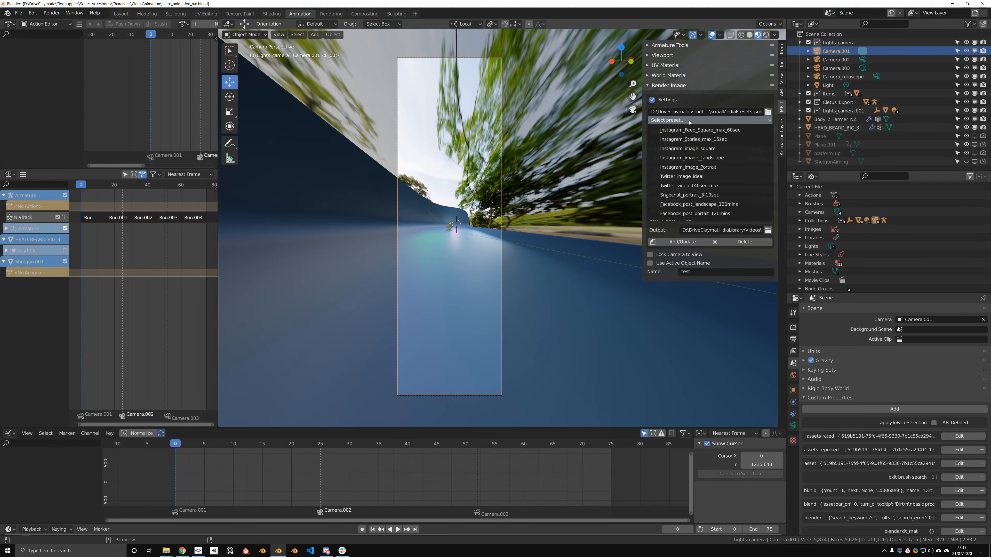
pyautogui.click(693, 139)
pyautogui.click(690, 120)
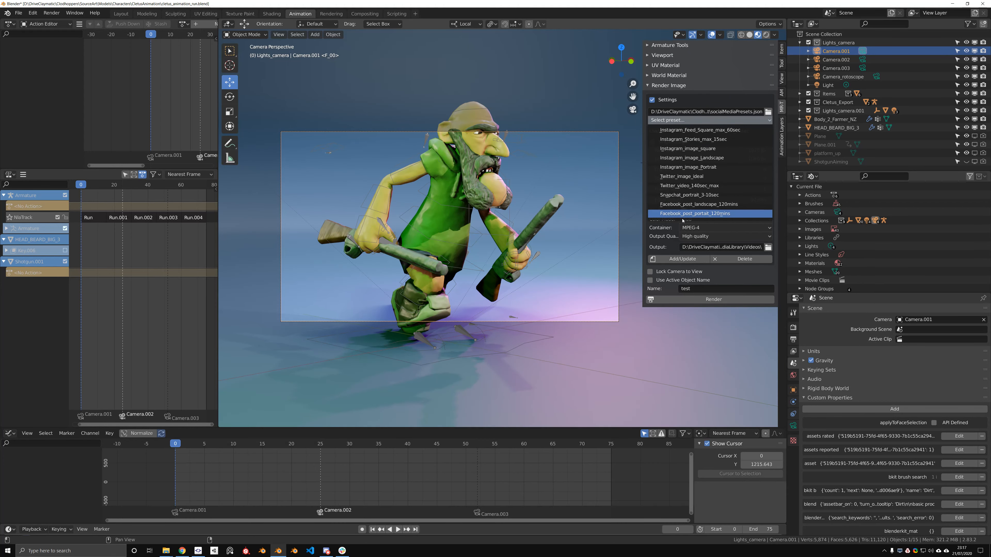
pyautogui.click(690, 121)
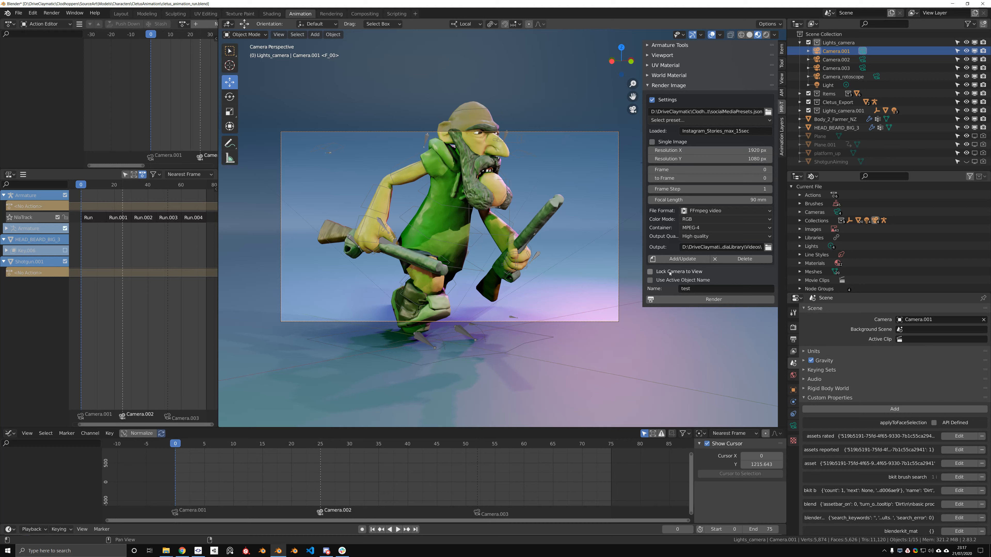
# Enable Lock Camera to View and reframe Camera.001 closer on the character's upper body
pyautogui.click(650, 272)
pyautogui.click(782, 79)
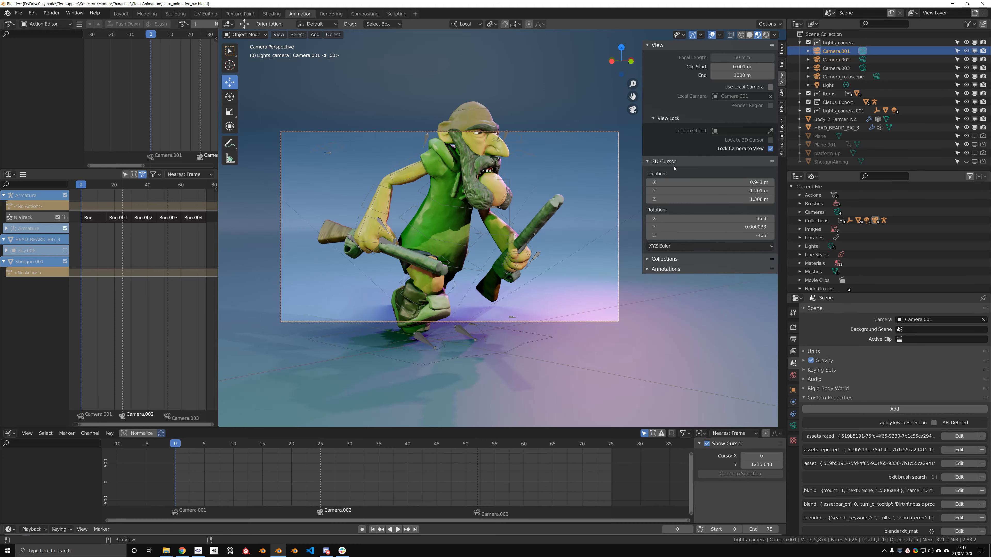
pyautogui.scroll(-1, 584, 272)
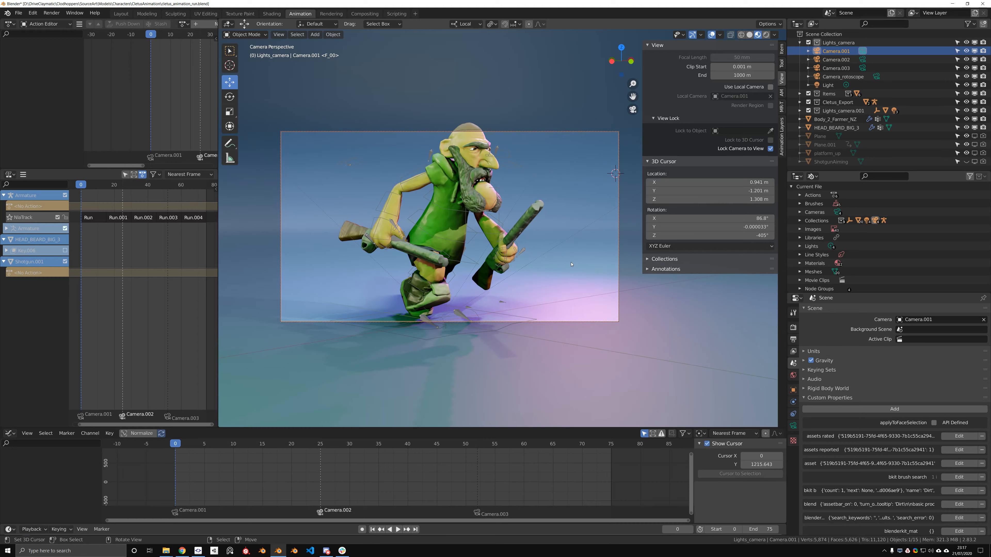
pyautogui.moveTo(632, 98); pyautogui.dragTo(618, 132)
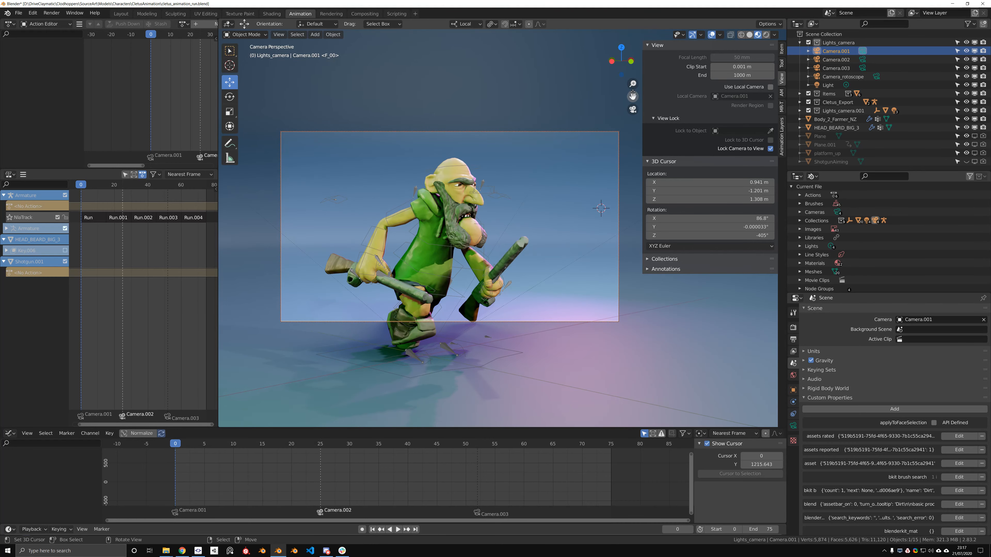
pyautogui.moveTo(633, 96); pyautogui.dragTo(751, 147)
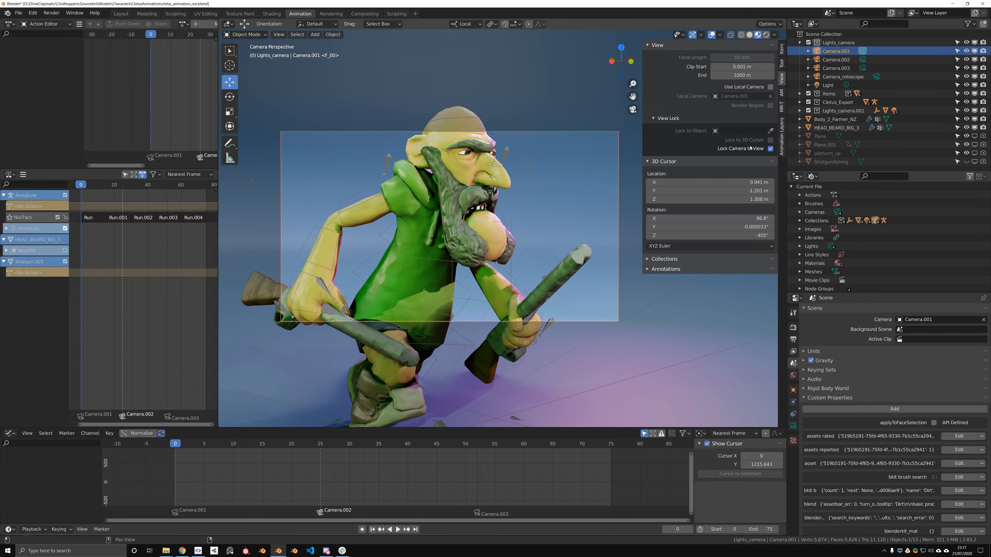
# Turn off Lock Camera to View and return to the Render Image settings
pyautogui.moveTo(565, 254)
pyautogui.mouseDown(button='middle')
pyautogui.moveTo(526, 249)
pyautogui.moveTo(589, 283)
pyautogui.moveTo(565, 263)
pyautogui.mouseUp(button='middle')
pyautogui.press('KP_0')
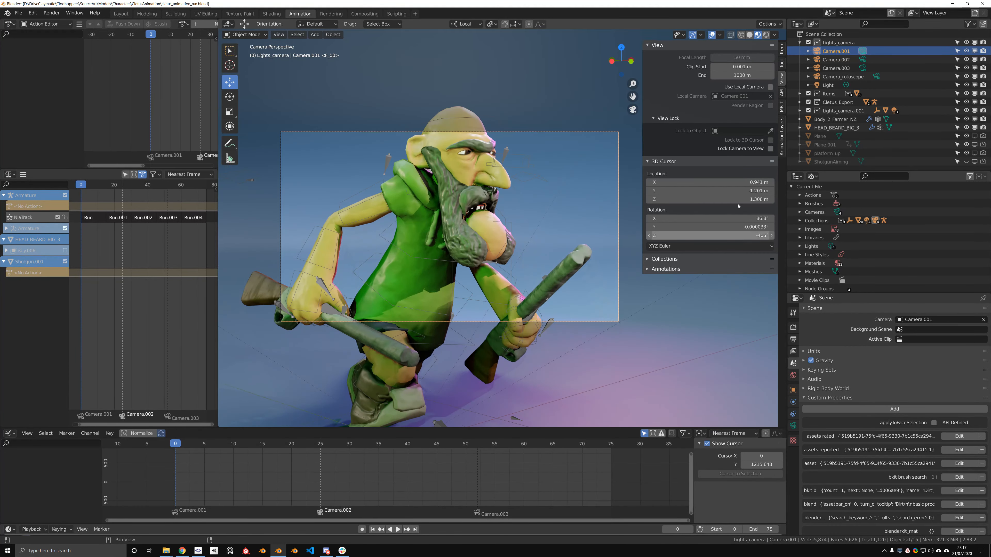
pyautogui.click(782, 110)
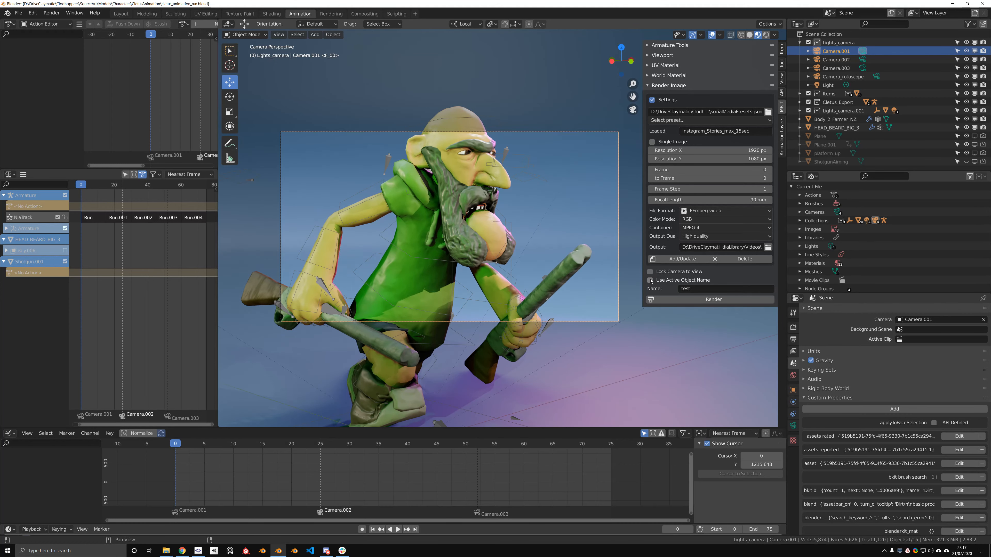
# Enable Use Active Object Name for the render name and select the shotgun in the character's forward hand
pyautogui.click(699, 289)
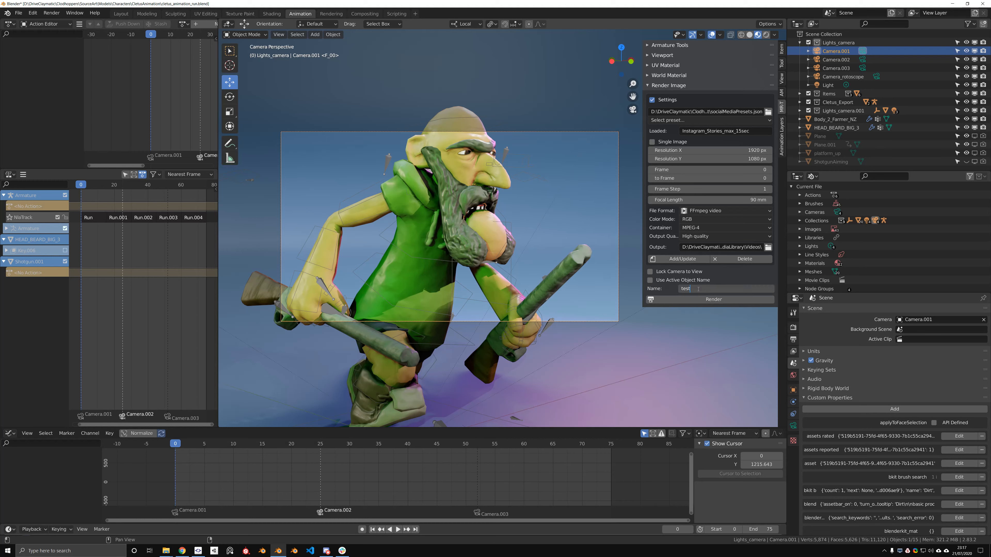
pyautogui.press('Return')
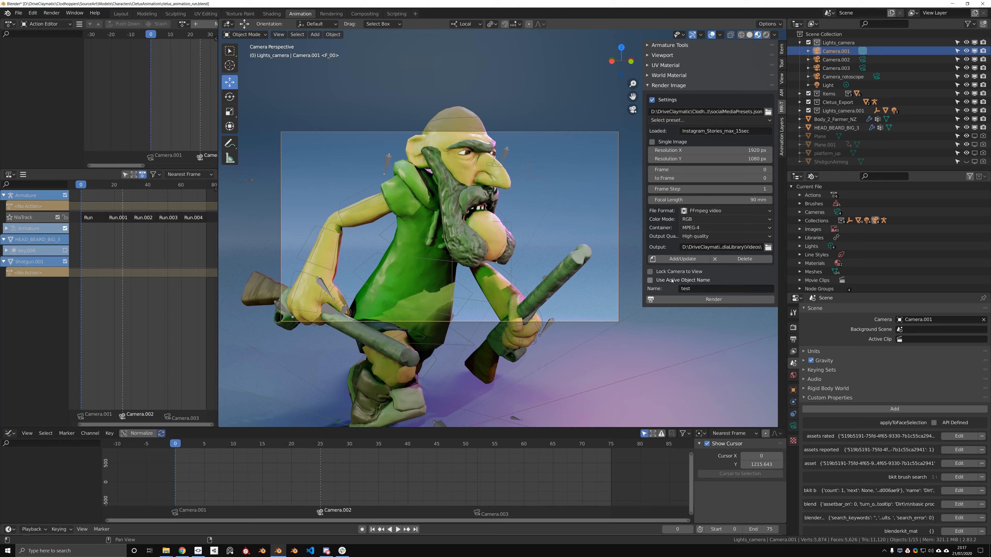
pyautogui.click(650, 280)
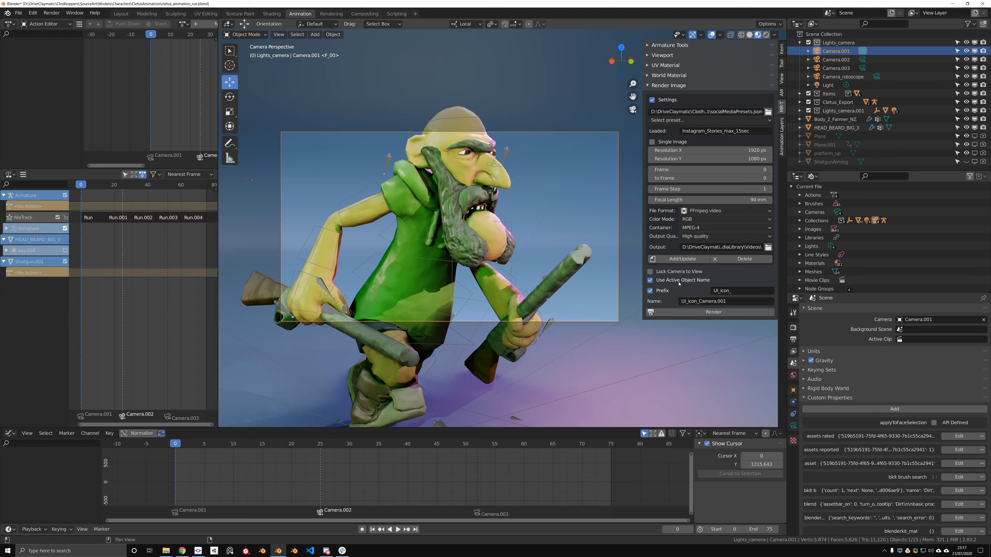
pyautogui.keyDown('shift'); pyautogui.rightClick(576, 263); pyautogui.keyUp('shift')
pyautogui.click(562, 280)
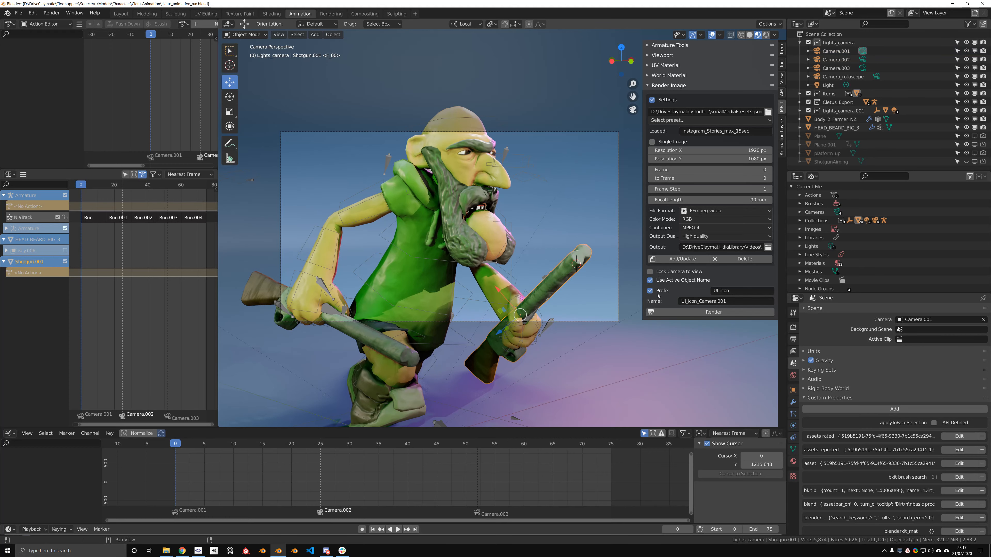
# Turn off the name Prefix and switch the active object between the head and the shotgun, ending on the head
pyautogui.click(650, 291)
pyautogui.click(650, 291)
pyautogui.click(651, 291)
pyautogui.click(505, 250)
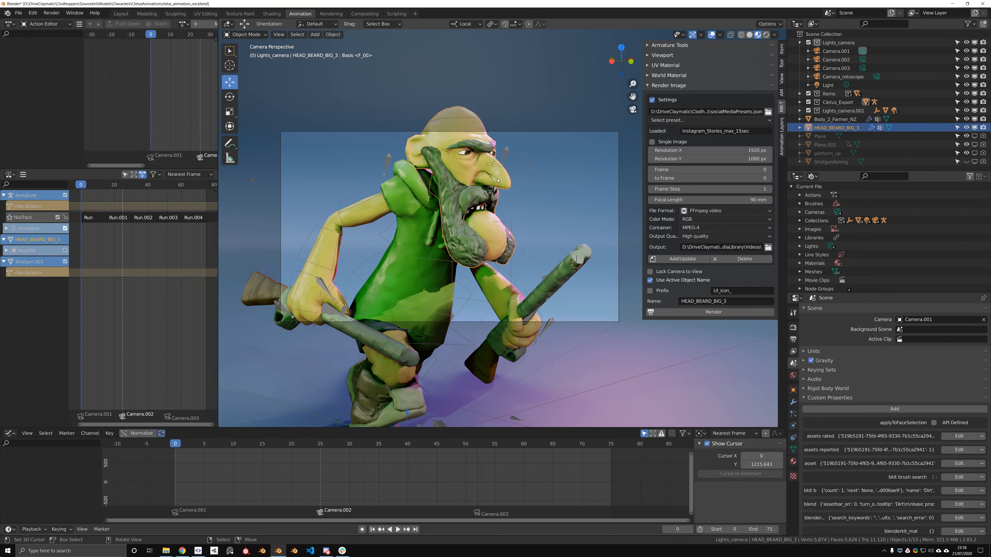
pyautogui.click(566, 271)
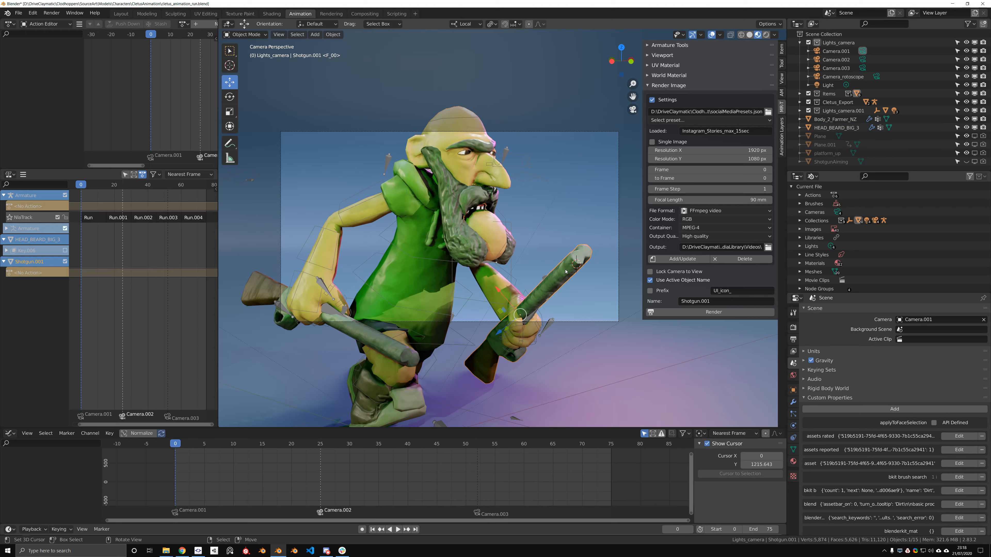
pyautogui.click(492, 207)
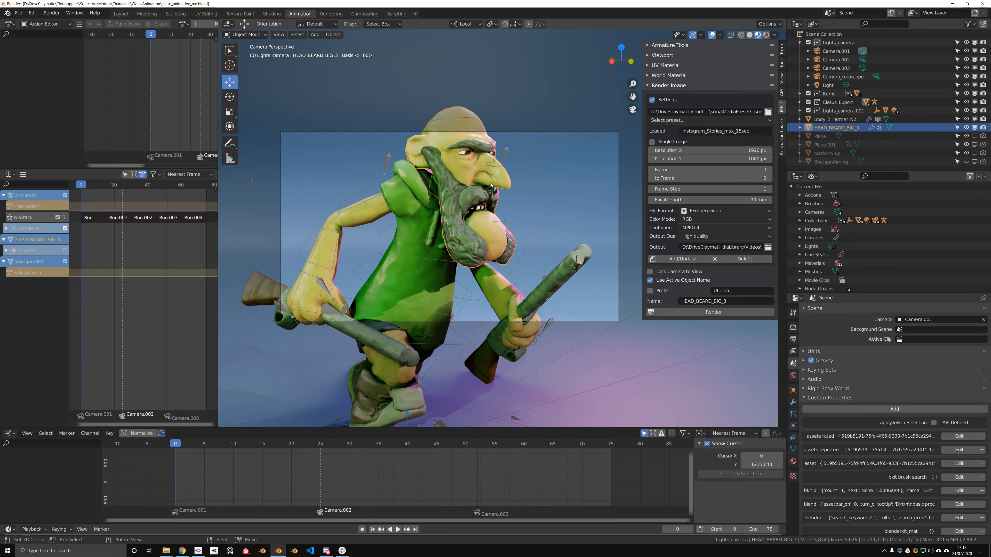
# Enable the UI_icon_ prefix again and alternate the selection between the shotgun and the head, ending on the head
pyautogui.click(650, 291)
pyautogui.click(562, 276)
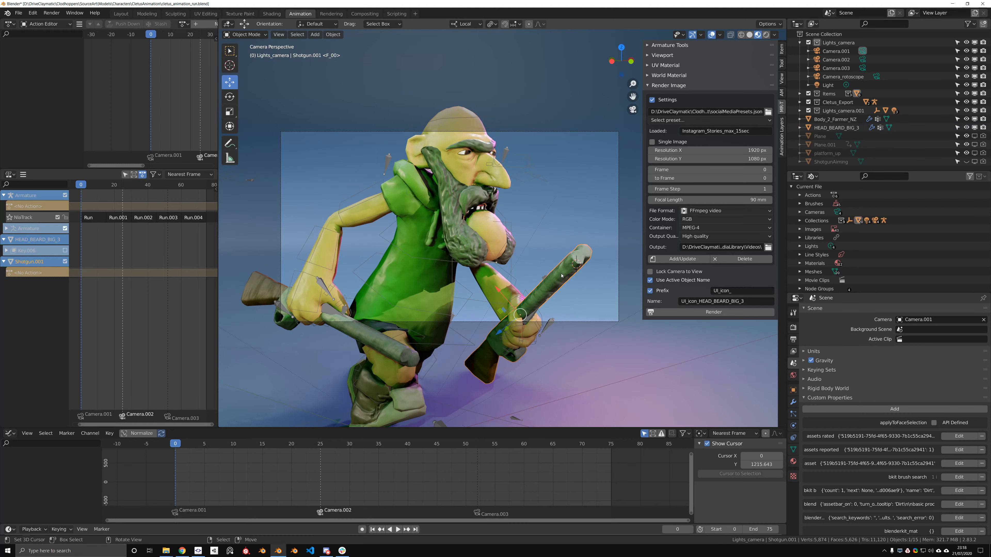
pyautogui.rightClick(498, 245)
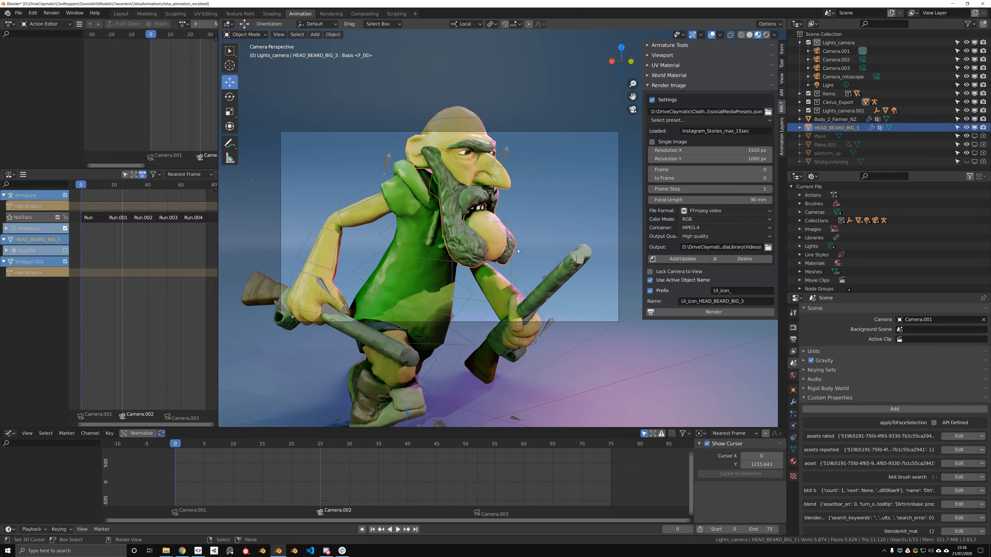
pyautogui.rightClick(554, 281)
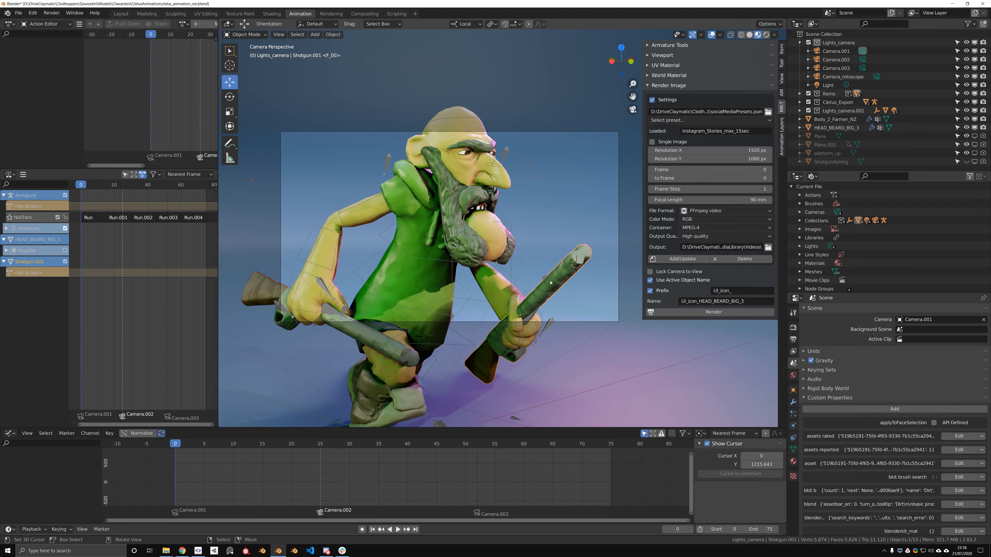
pyautogui.rightClick(489, 238)
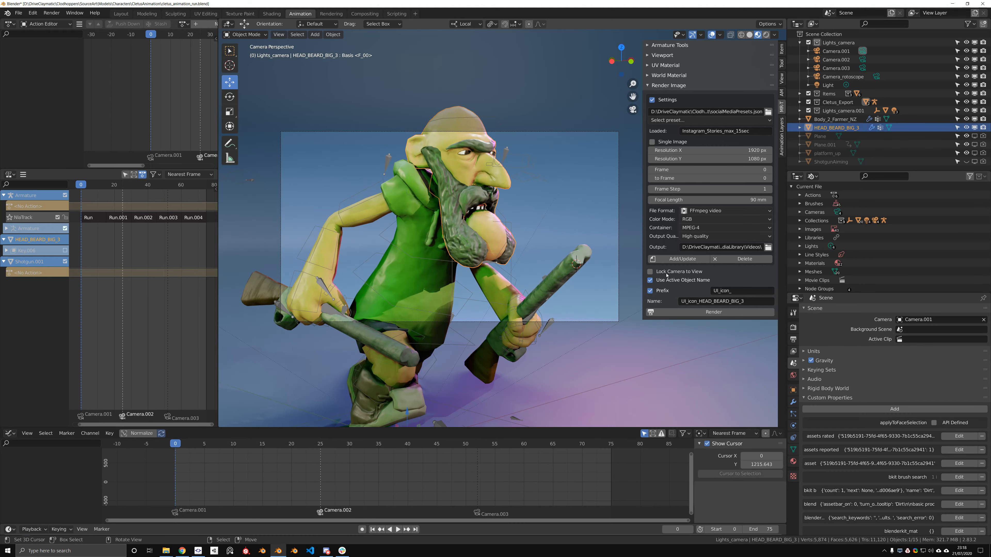
# Toggle the name Prefix off and on several times, leaving it enabled, and select the shotgun
pyautogui.click(649, 291)
pyautogui.click(650, 291)
pyautogui.click(649, 291)
pyautogui.click(650, 291)
pyautogui.click(650, 291)
pyautogui.click(649, 291)
pyautogui.rightClick(562, 275)
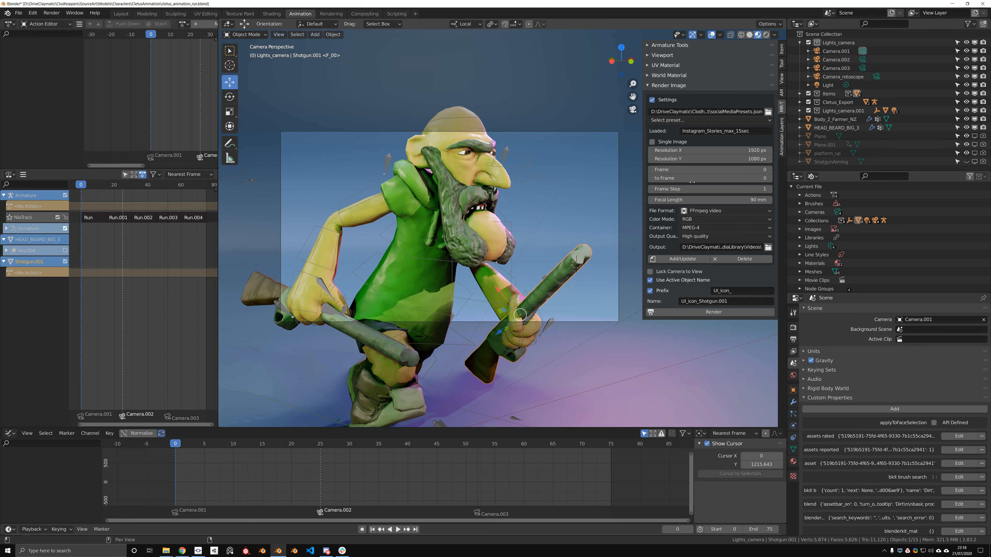
# Hide the detailed Settings, load the Twitter_image_ideal preset and try 7 as the render frame
pyautogui.click(652, 100)
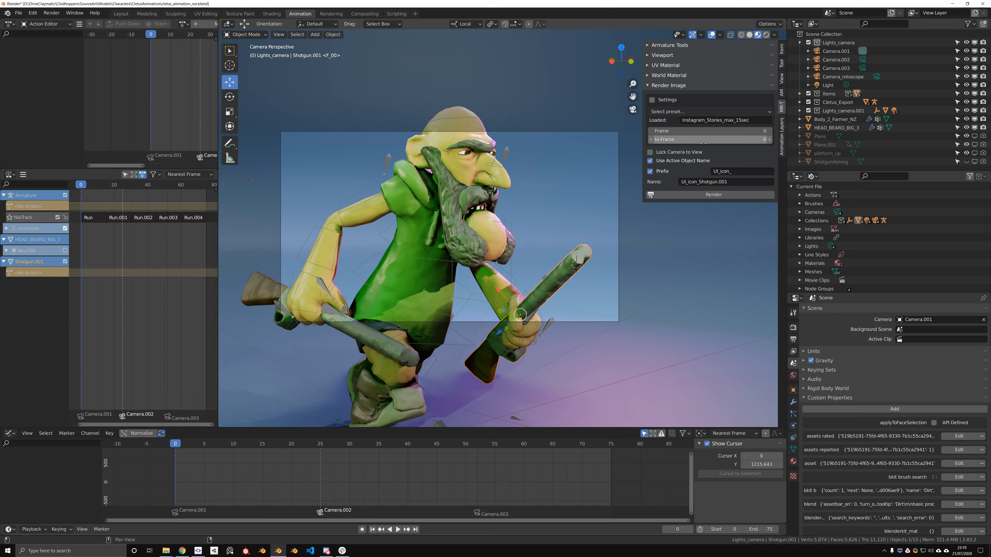
pyautogui.click(673, 115)
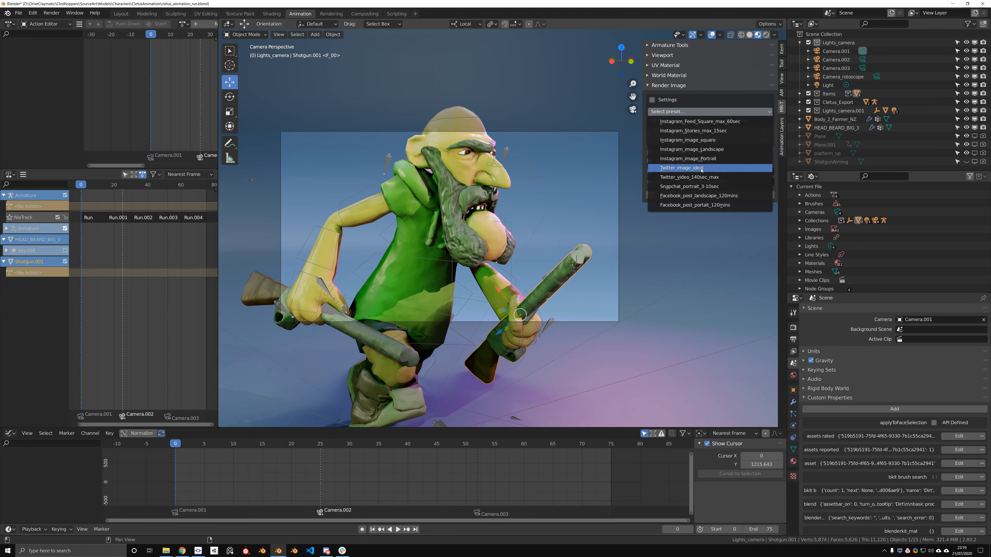
pyautogui.click(687, 161)
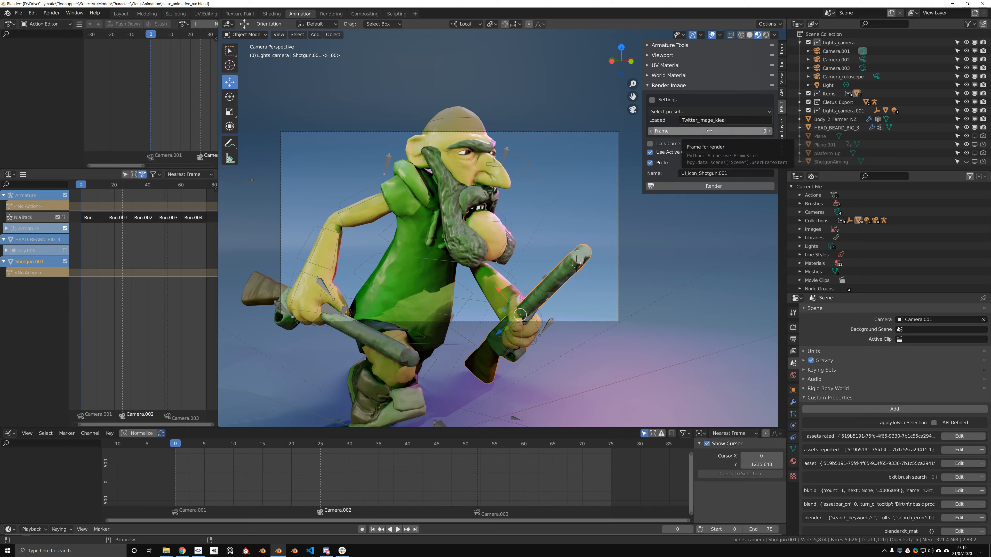
pyautogui.moveTo(709, 131); pyautogui.dragTo(741, 131)
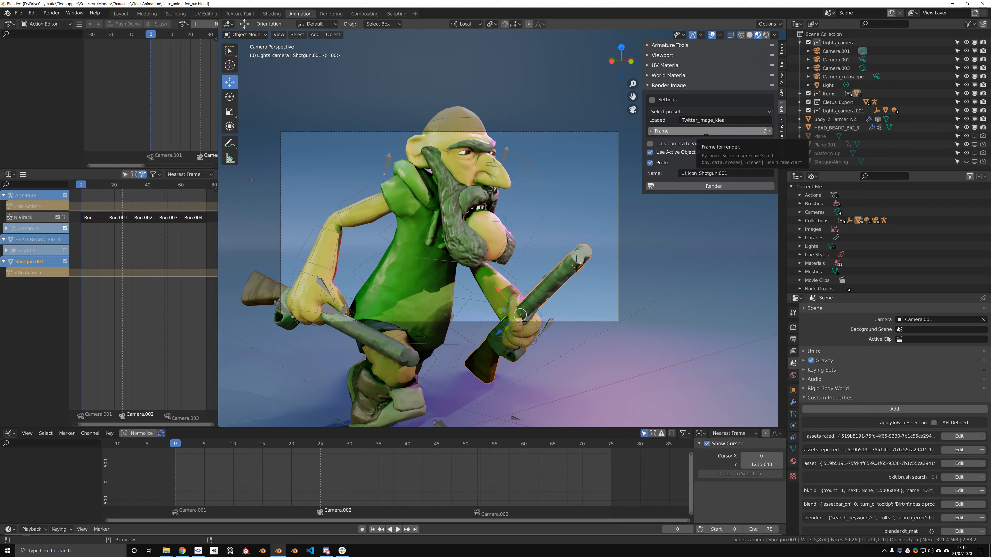
pyautogui.click(695, 120)
pyautogui.click(680, 112)
pyautogui.click(694, 112)
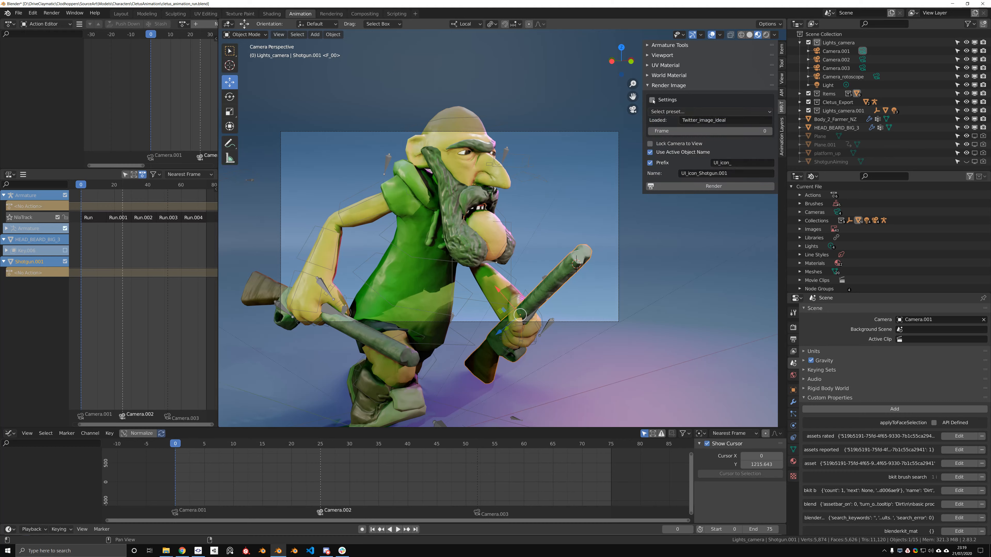
# Load the Twitter_video_140sec_max preset and play the animation briefly to preview the camera switches
pyautogui.click(668, 112)
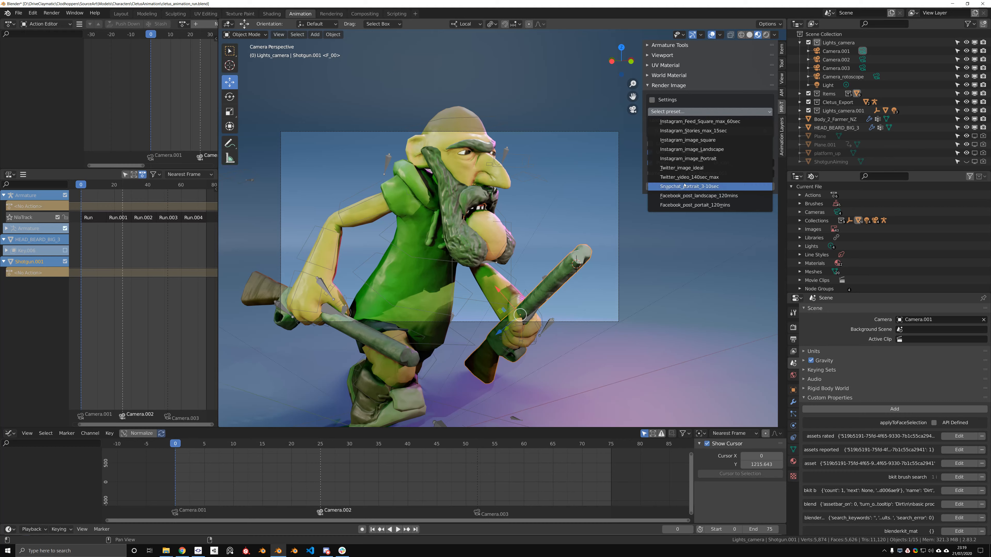
pyautogui.click(699, 177)
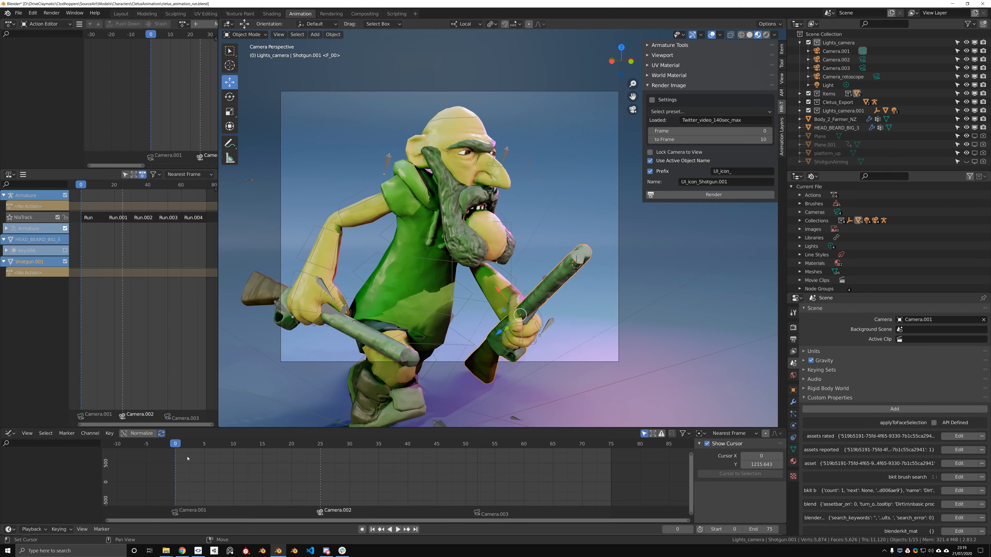
pyautogui.press('space')
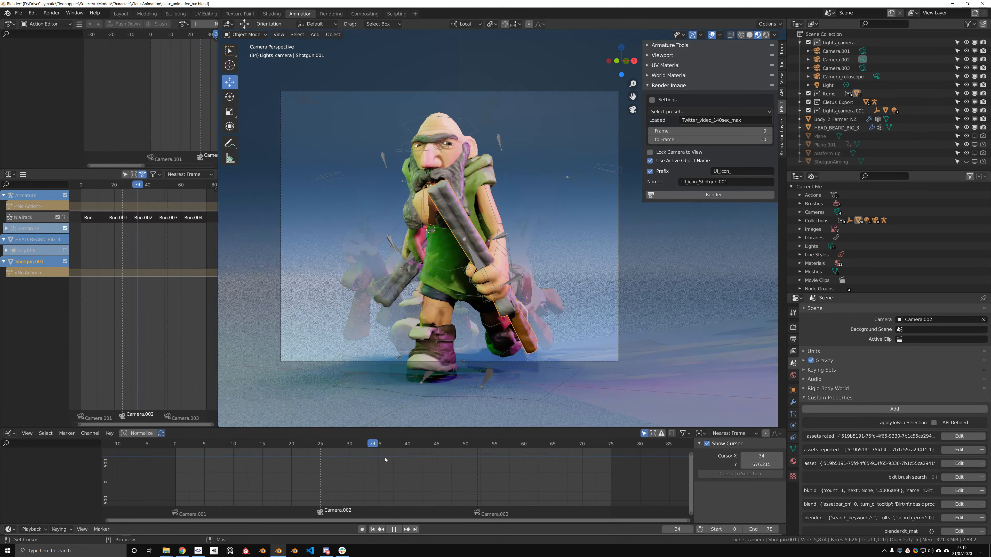
pyautogui.press('space')
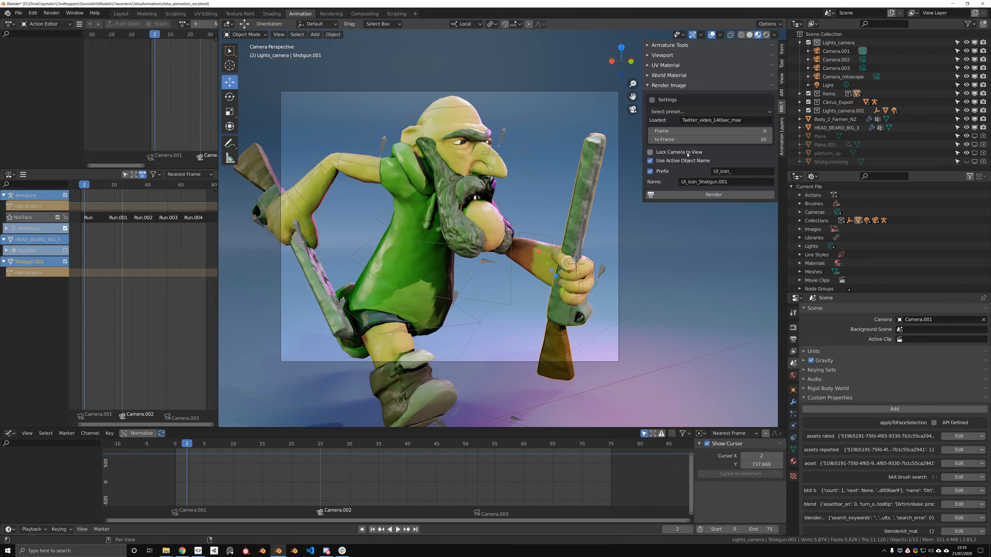
# Set the end of the render frame range to 15 and show the detailed Settings
pyautogui.click(759, 140)
pyautogui.write('15')
pyautogui.press('Return')
pyautogui.click(652, 100)
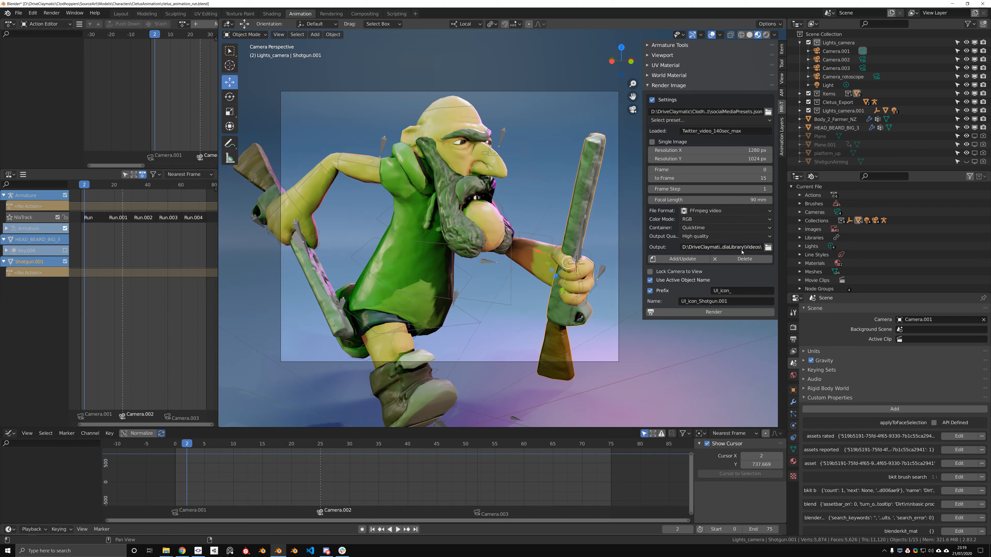
# Open the preset's Videos output folder to inspect it, and return to Blender
pyautogui.click(768, 247)
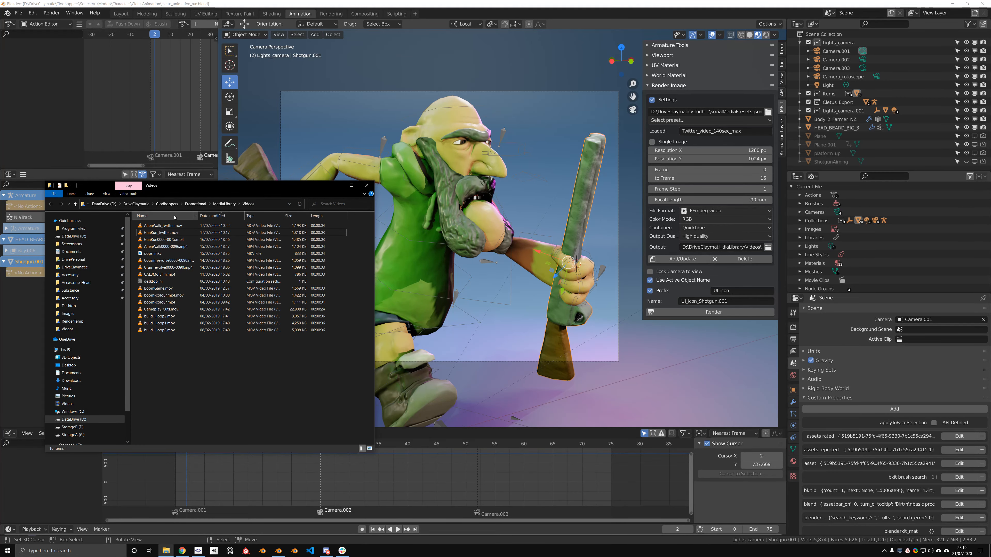
pyautogui.moveTo(237, 192); pyautogui.dragTo(304, 236)
pyautogui.click(278, 551)
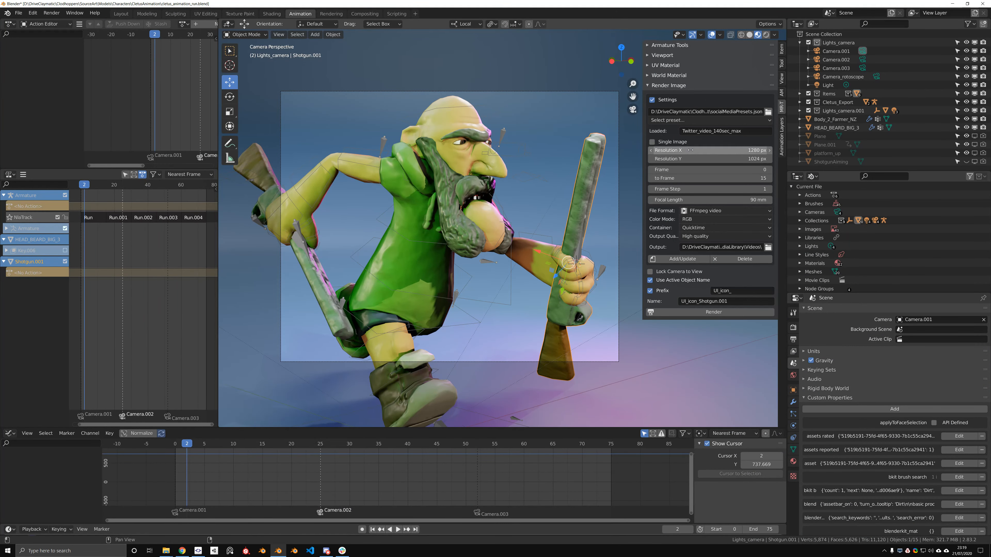
# Turn off the name prefix and Use Active Object Name, and render the video under the name test
pyautogui.click(651, 291)
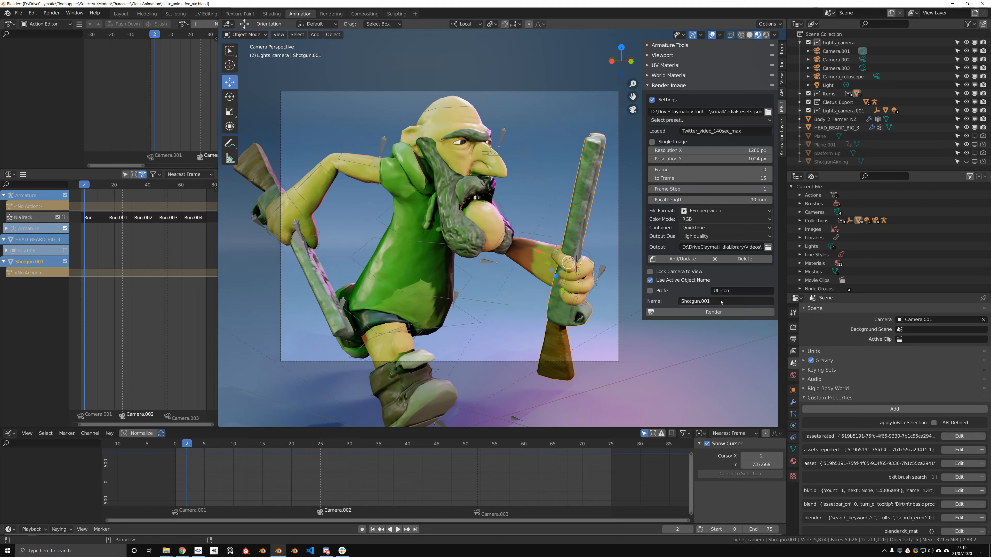
pyautogui.click(721, 301)
pyautogui.click(651, 280)
pyautogui.click(650, 280)
pyautogui.click(711, 290)
pyautogui.click(707, 301)
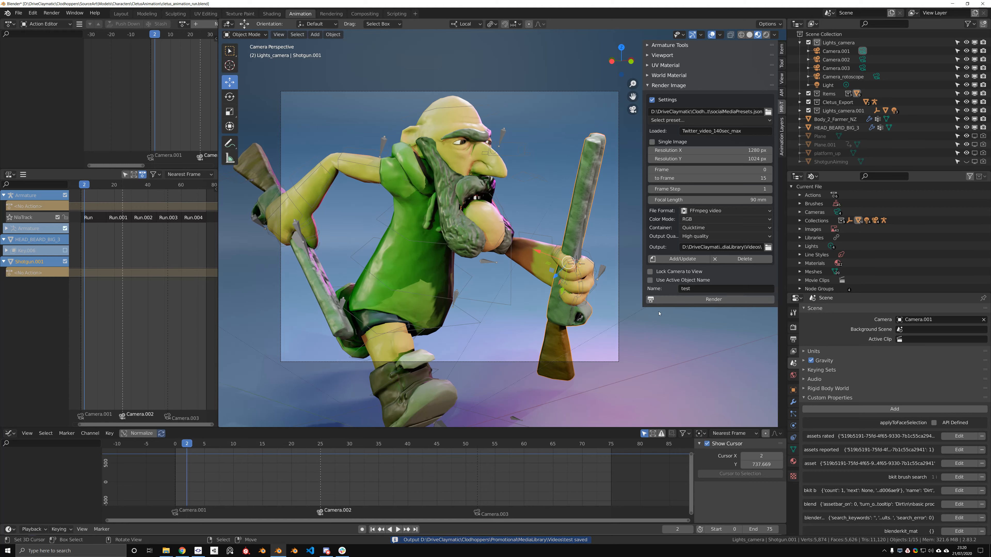
# Open the output folder, play test0000-0015.mov, close the player and return to the Blender viewport
pyautogui.click(768, 247)
pyautogui.doubleClick(231, 272)
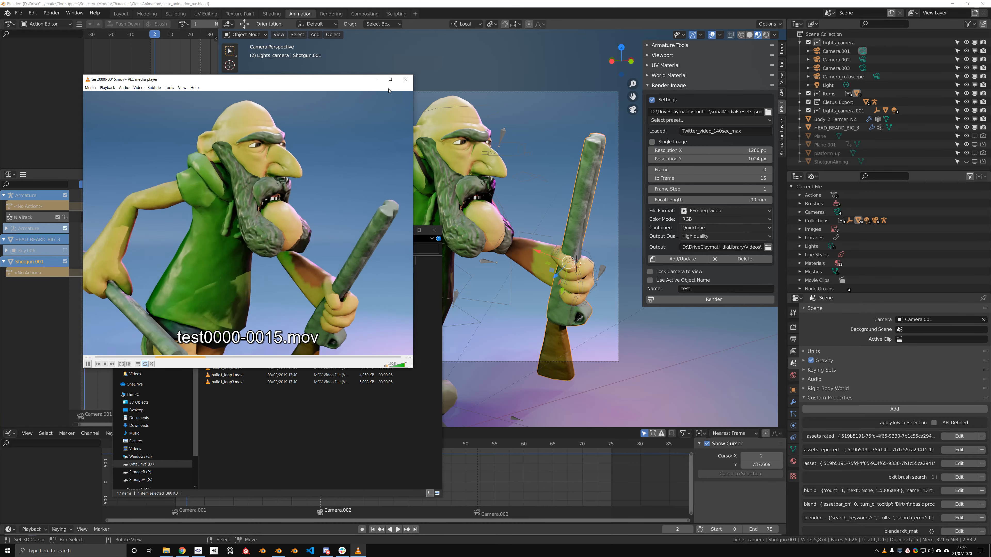
pyautogui.click(405, 79)
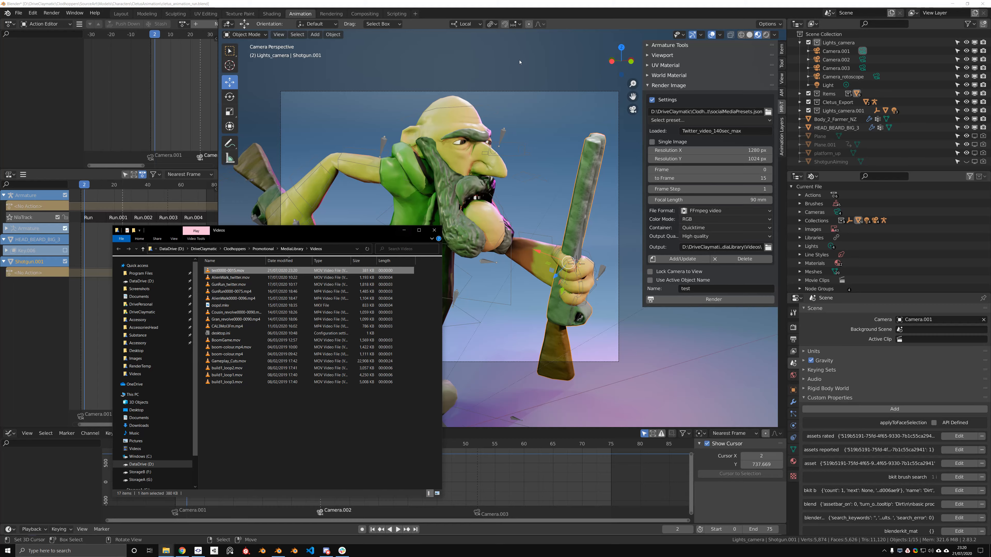
pyautogui.click(404, 230)
pyautogui.click(516, 312)
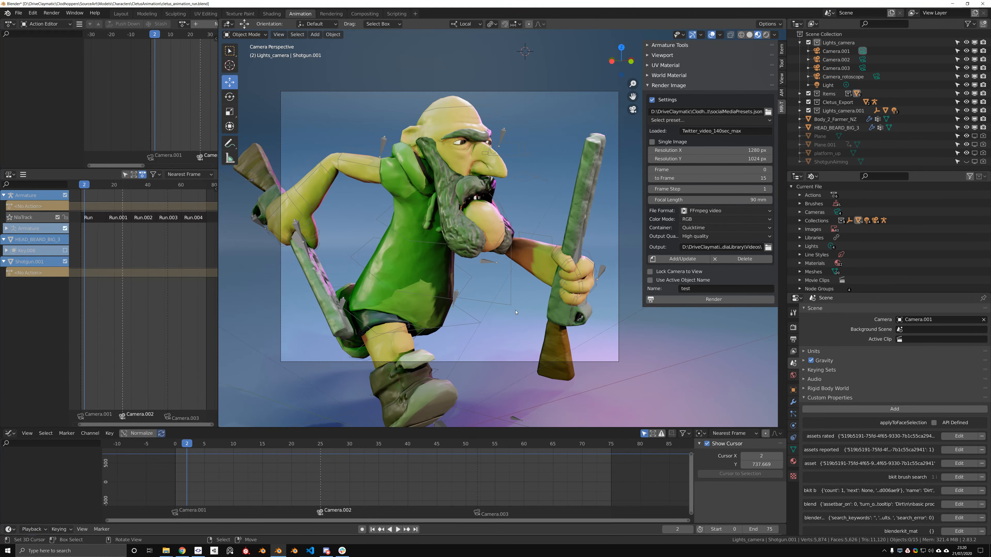
pyautogui.moveTo(633, 335); pyautogui.dragTo(571, 352, button='middle')
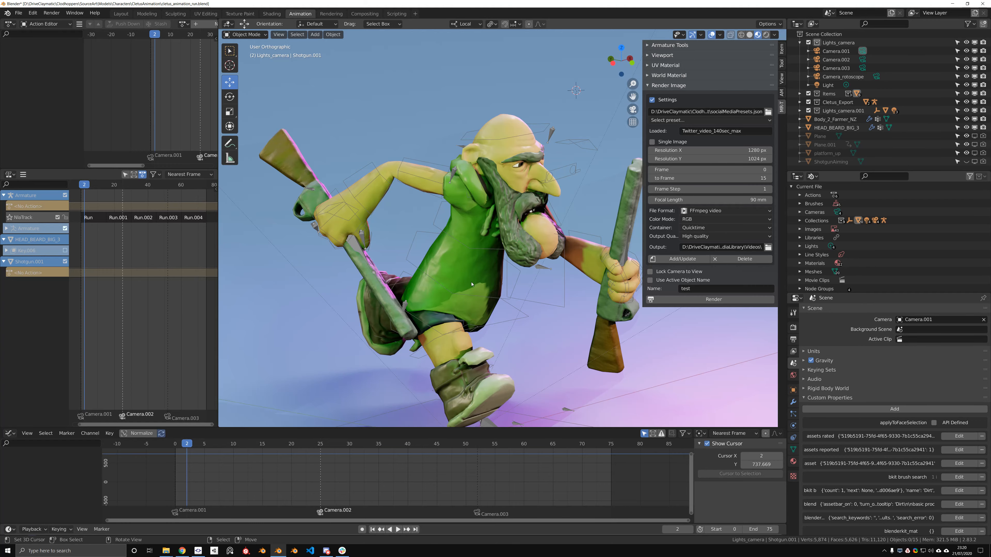
pyautogui.moveTo(472, 284); pyautogui.dragTo(511, 332, button='middle')
pyautogui.scroll(-2, 524, 351)
pyautogui.keyDown('alt'); pyautogui.moveTo(510, 293); pyautogui.dragTo(547, 304, button='middle'); pyautogui.keyUp('alt')
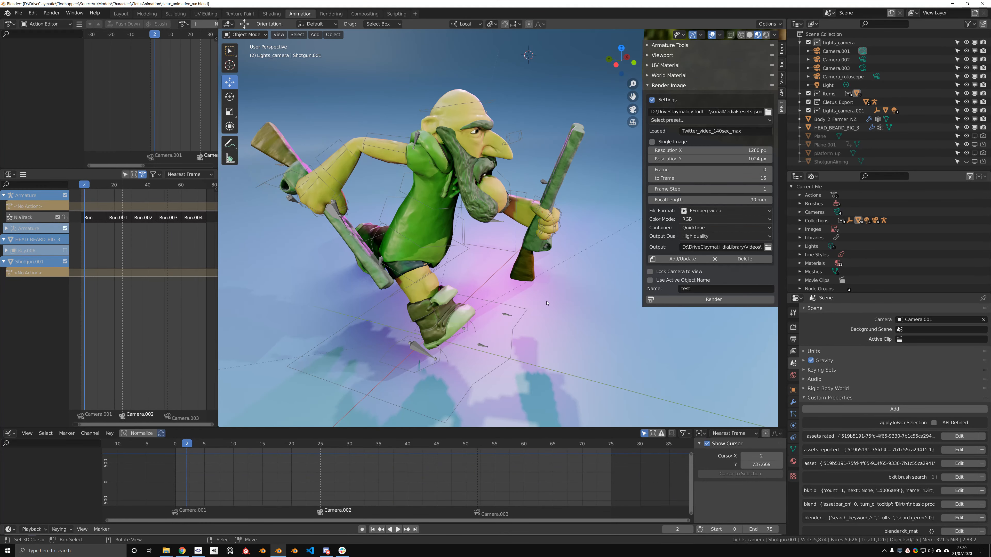